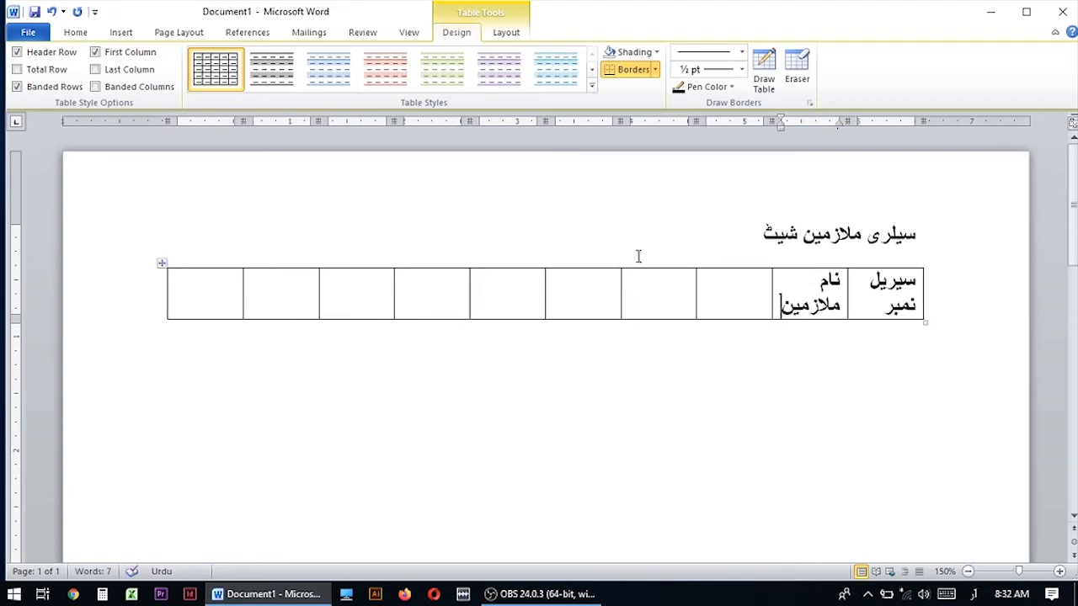
Enter the month headings جنوری, فروری, مارچ and اپریل in the header row, beyond the blank cell beside the employee-name heading.
click(578, 289)
text(فروری)
click(506, 291)
text(مارچ)
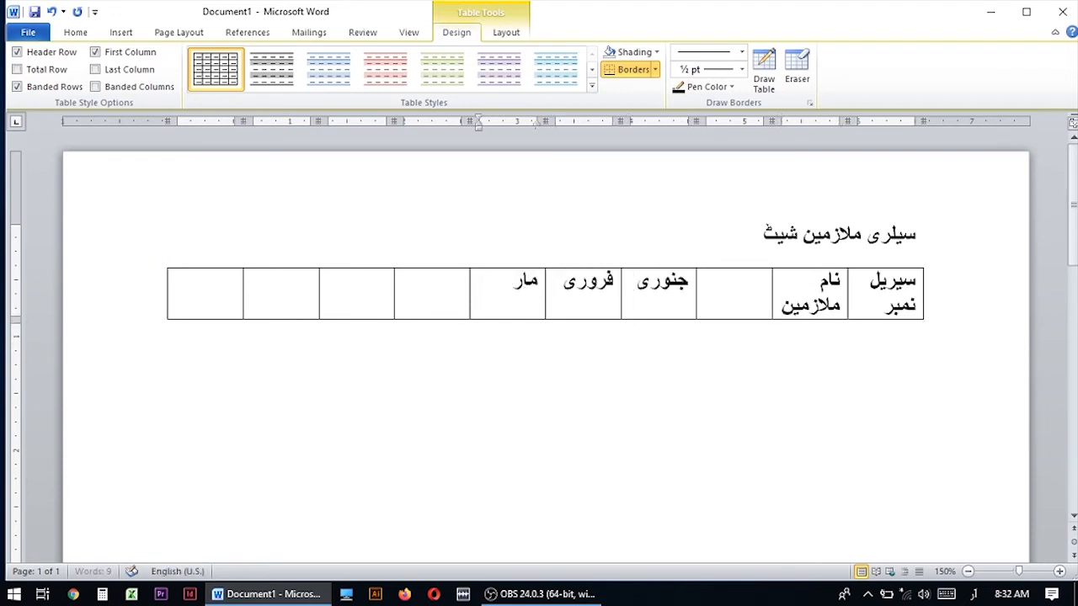
click(434, 294)
text(اپریل)
Fill the last three header cells with مئی, جون and ٹوٹل.
click(361, 294)
text(مئی)
click(279, 294)
text(جون)
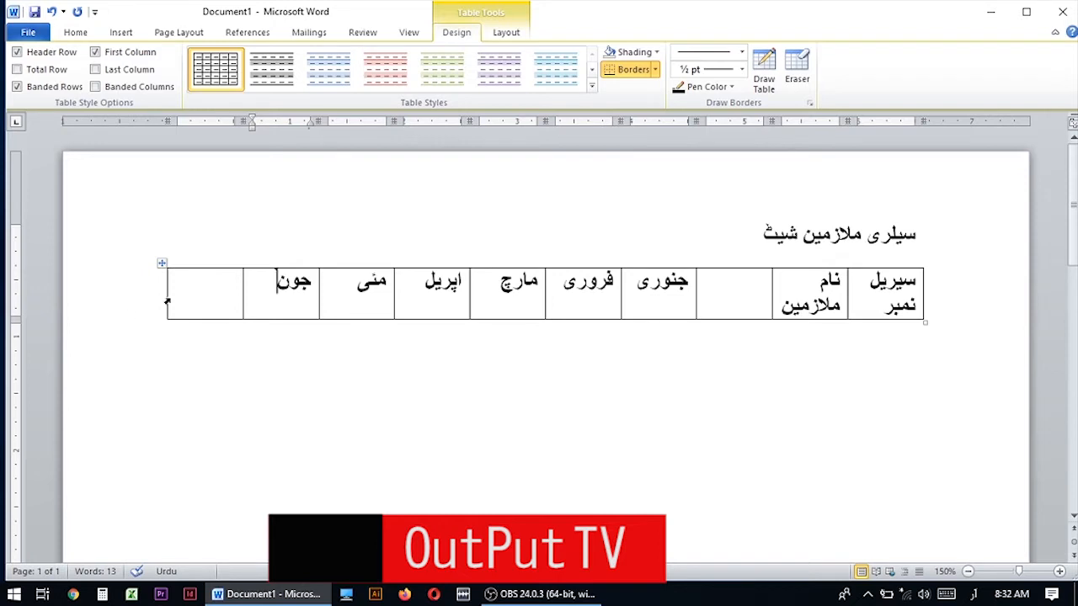
key(Tab)
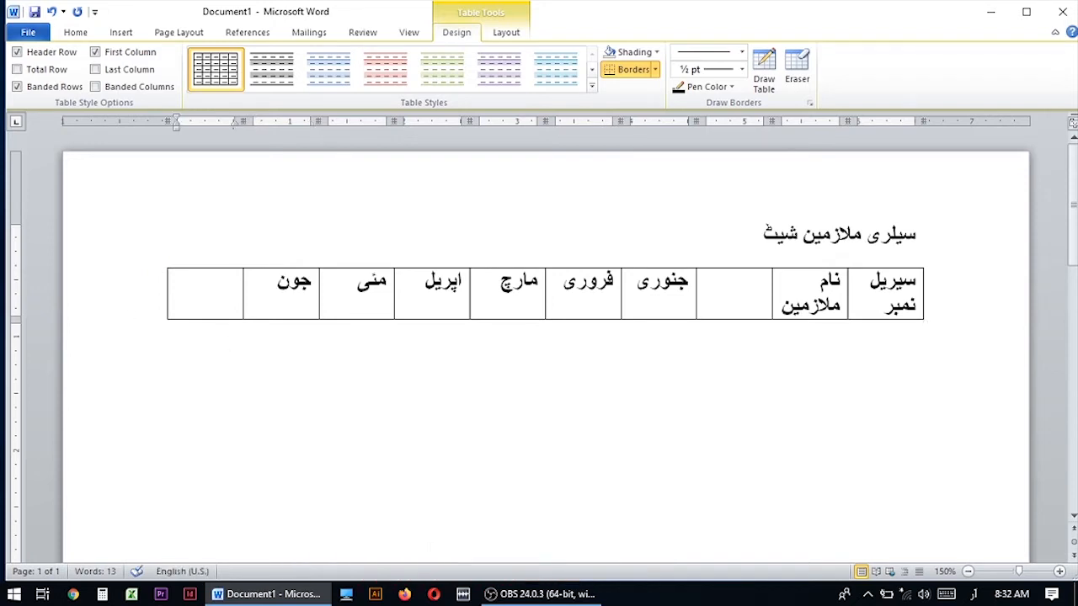
text(ٹوٹل)
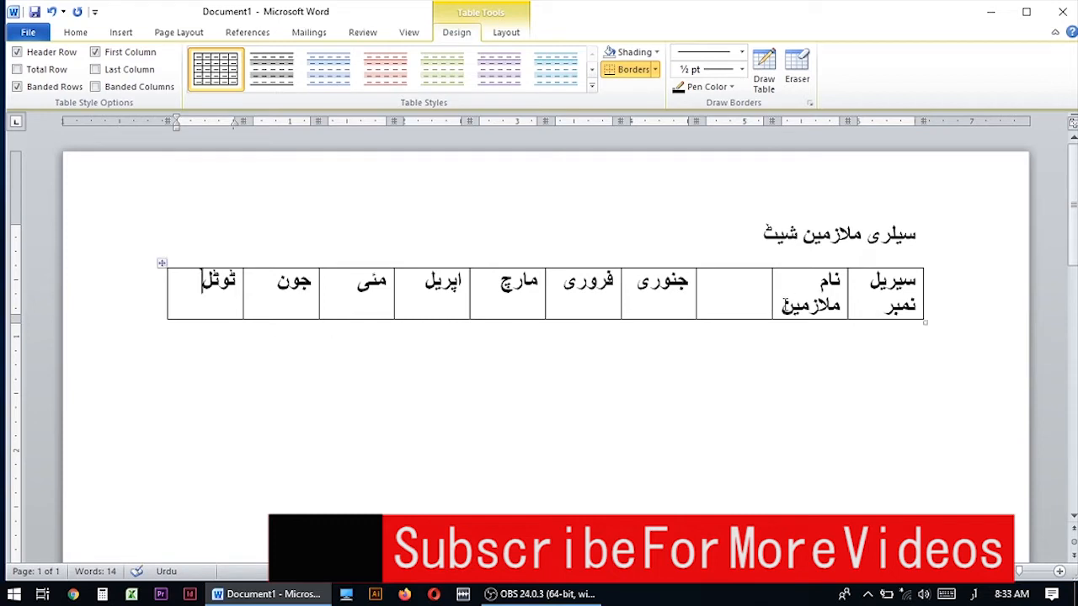
Delete the empty column between the employee-name column and the جنوری column.
click(749, 305)
click(723, 260)
click(728, 270)
click(730, 267)
right_click(730, 269)
click(784, 374)
Center the table on the page and widen the serial number and employee-name columns so their headings fit on one line.
click(162, 262)
click(76, 32)
click(369, 82)
click(912, 287)
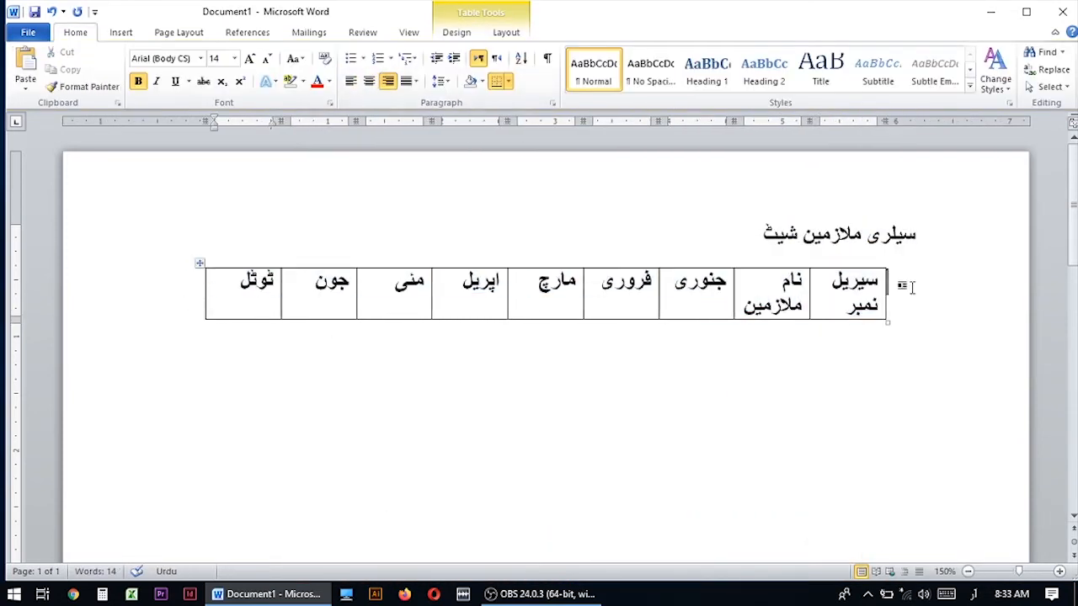
drag(810, 300, 780, 301)
drag(713, 301, 688, 305)
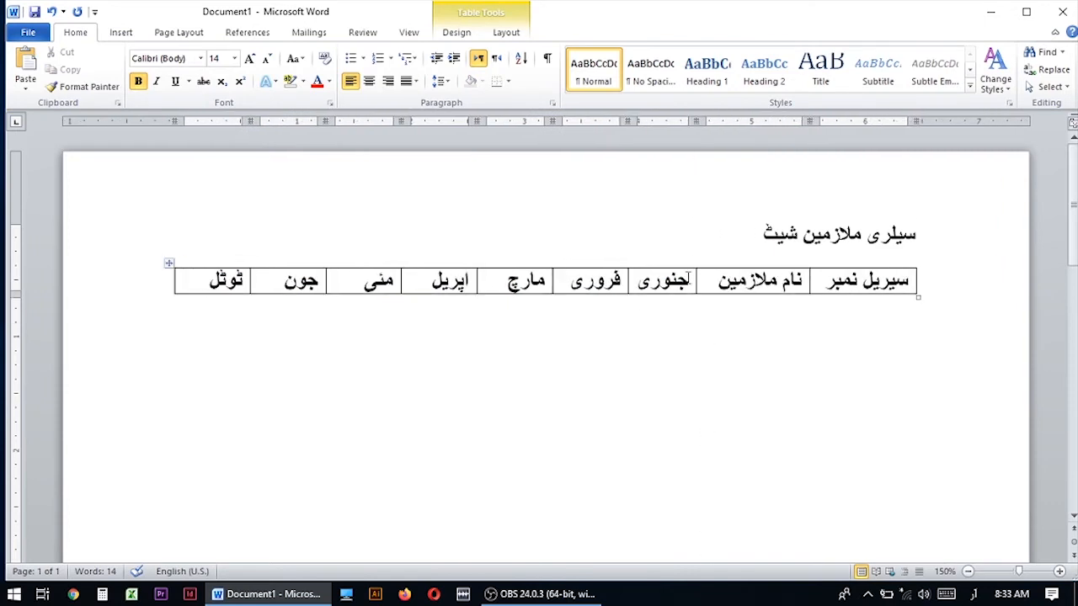
Add a row below the headings and enter serial number 1. and the first employee's name.
click(229, 283)
key(Tab)
click(834, 283)
key(Tab)
click(876, 310)
text(1.)
click(800, 314)
text(عزیز)
Enter the first employee's January to June salaries as 15000, 15000, 16000, 18000, 19000 and 20000.
key(Tab)
text(15000)
key(Tab)
text(15000)
key(Tab)
text(16000	18000)
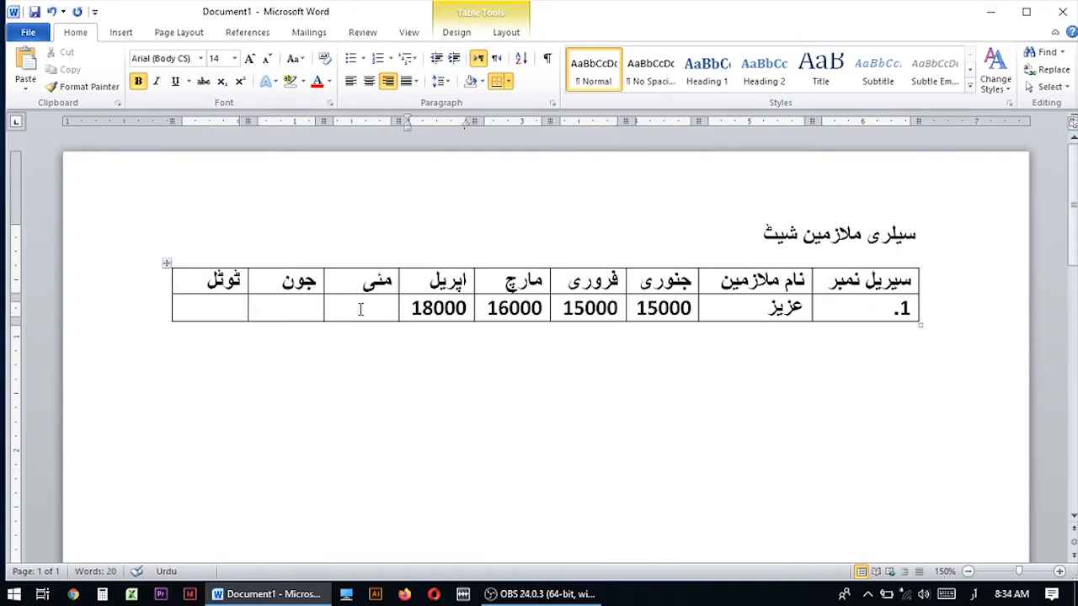
key(Tab)
text(19000)
key(Tab)
text(20000)
Add a second employee row with serial number 2. and the employee's name.
key(Tab)
key(Tab)
text(2.)
click(801, 336)
text(الرحمان)
key(Tab)
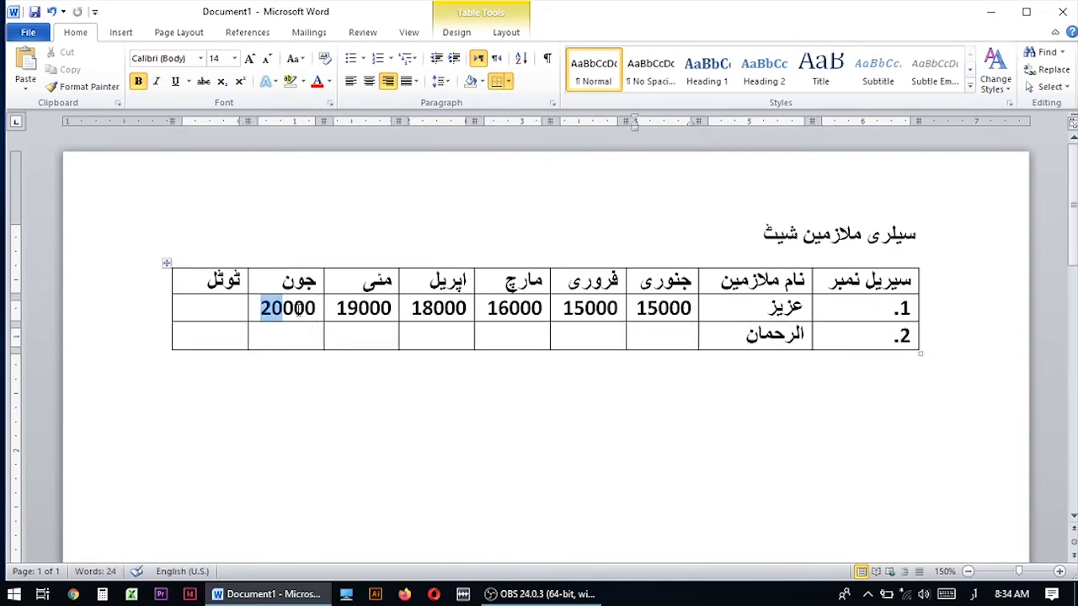
Copy the first employee's six monthly salaries into the second employee's row.
drag(261, 308, 678, 310)
key(ctrl+c)
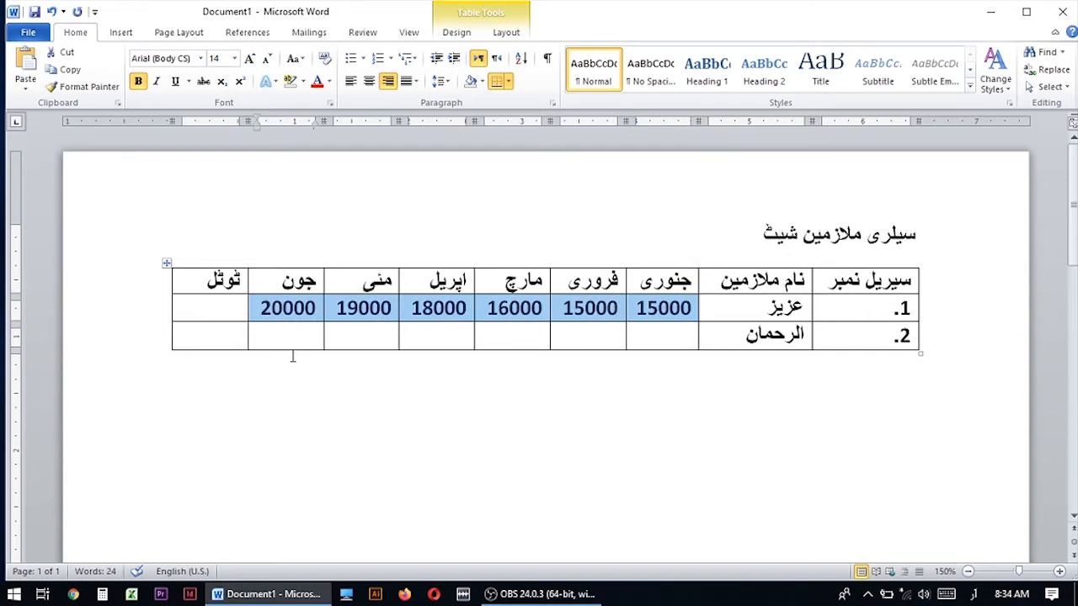
click(289, 337)
key(ctrl+v)
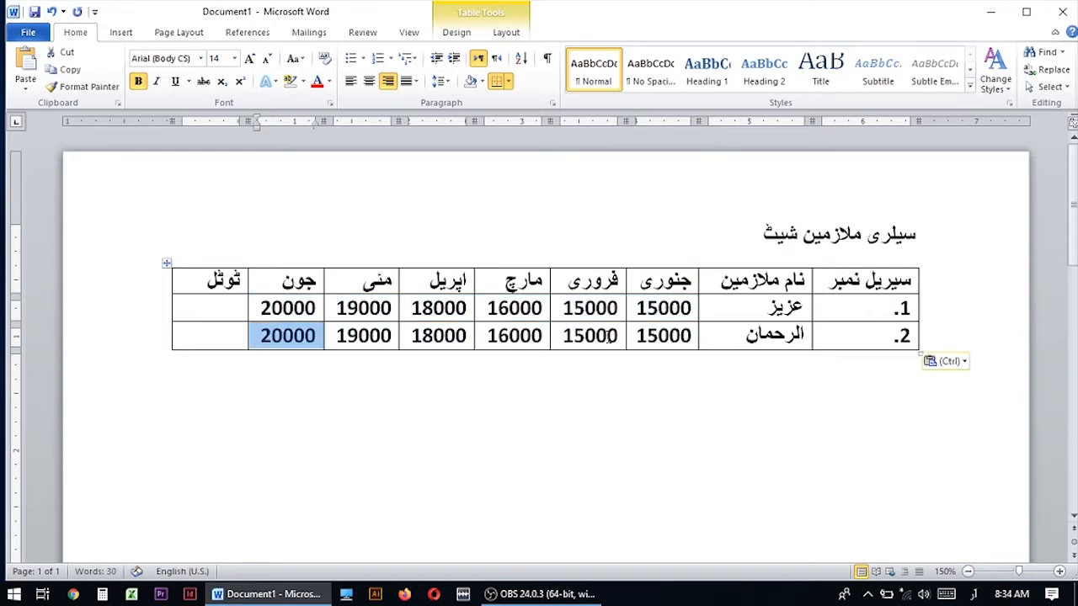
click(211, 342)
key(shift+Tab)
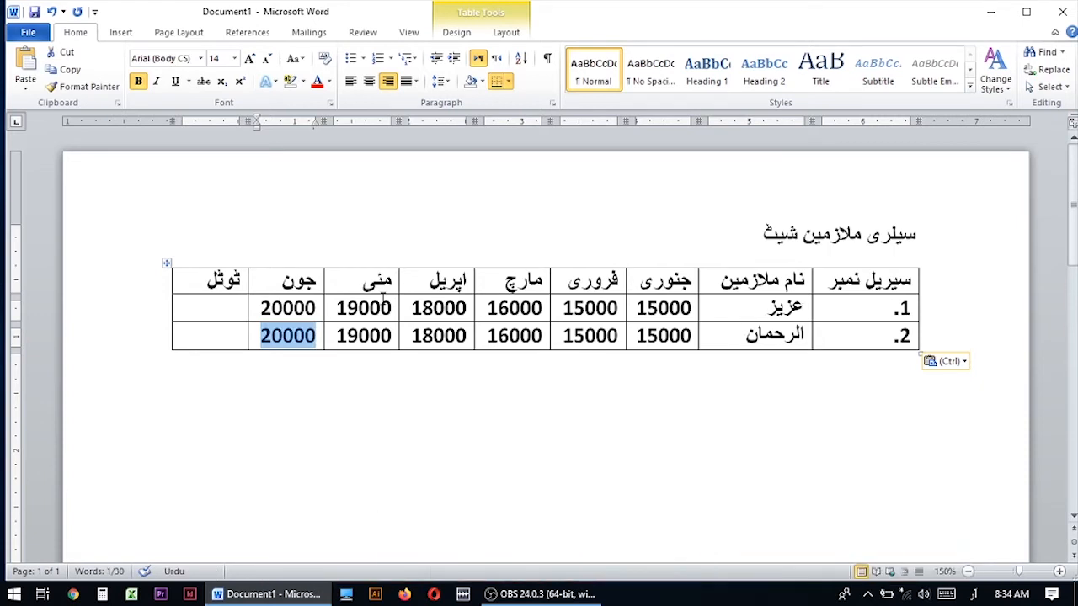
Copy the names and salaries of both employee rows, and add a new row with serial number 3.
drag(256, 308, 791, 324)
key(ctrl+c)
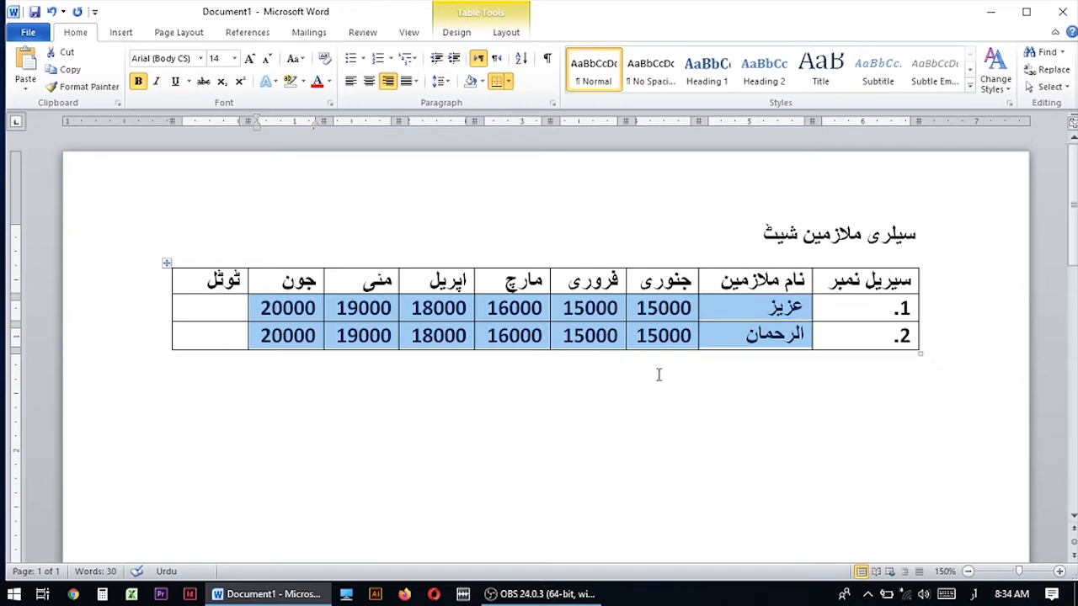
click(916, 335)
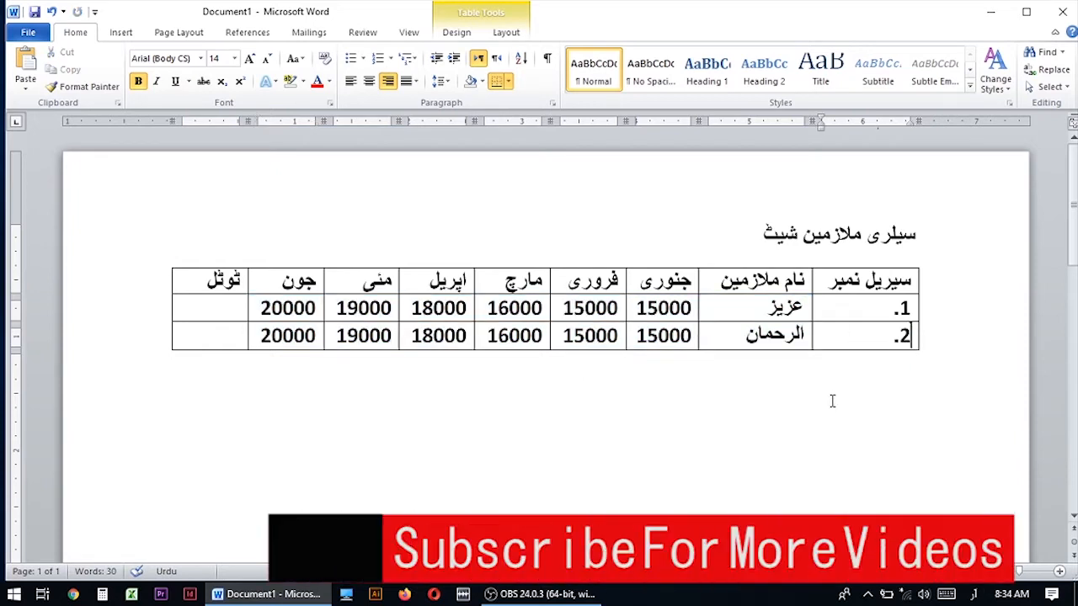
key(Tab)
text(3.)
key(BackSpace)
key(BackSpace)
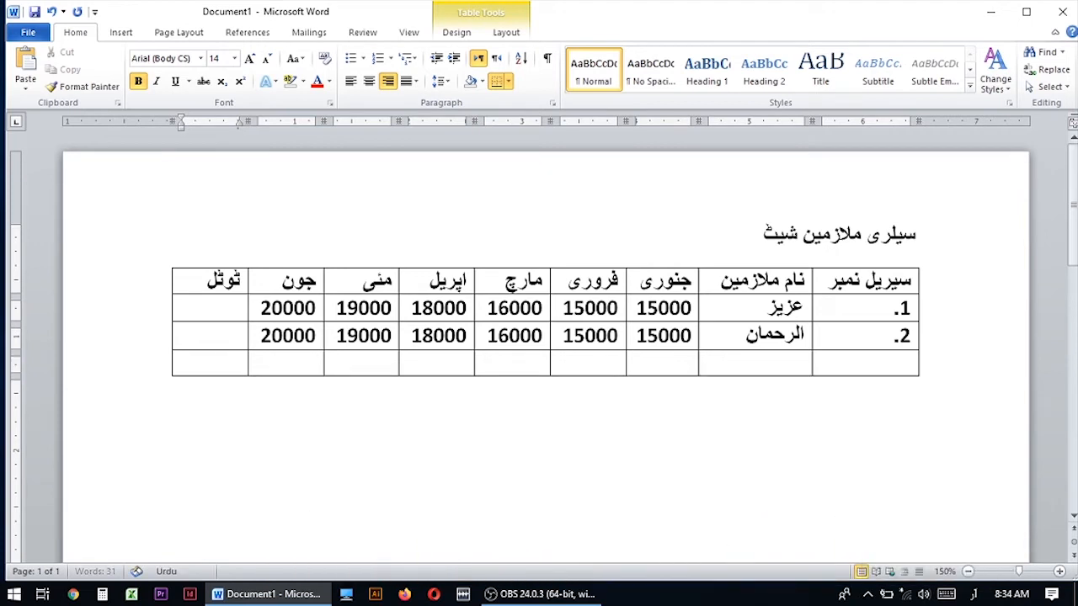
click(910, 365)
text(3.)
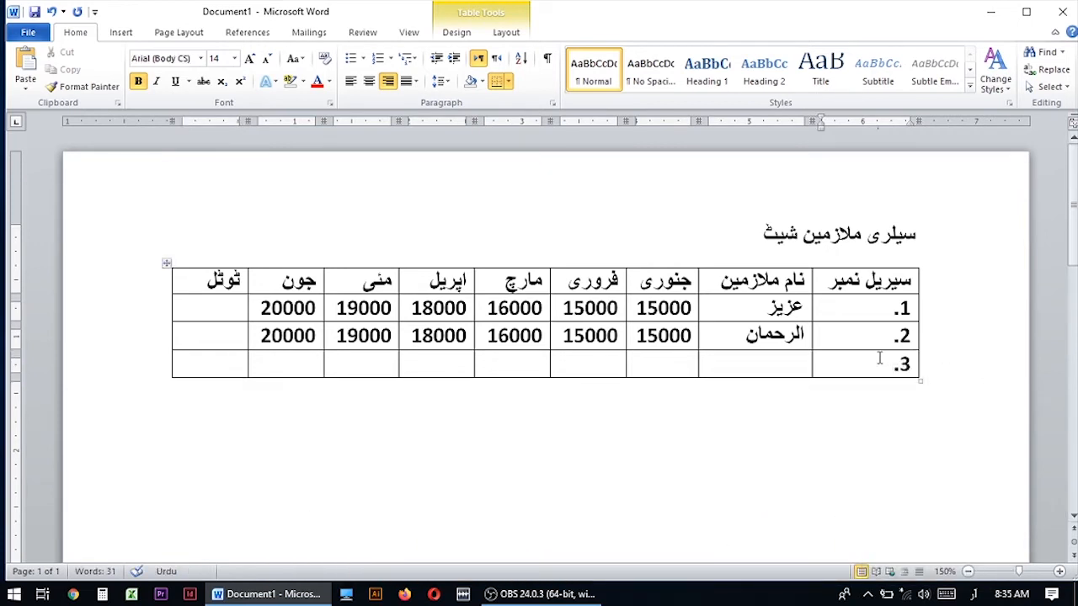
Add another row with serial number 5. and paste the copied names and salaries into the two new rows.
key(Tab)
click(902, 389)
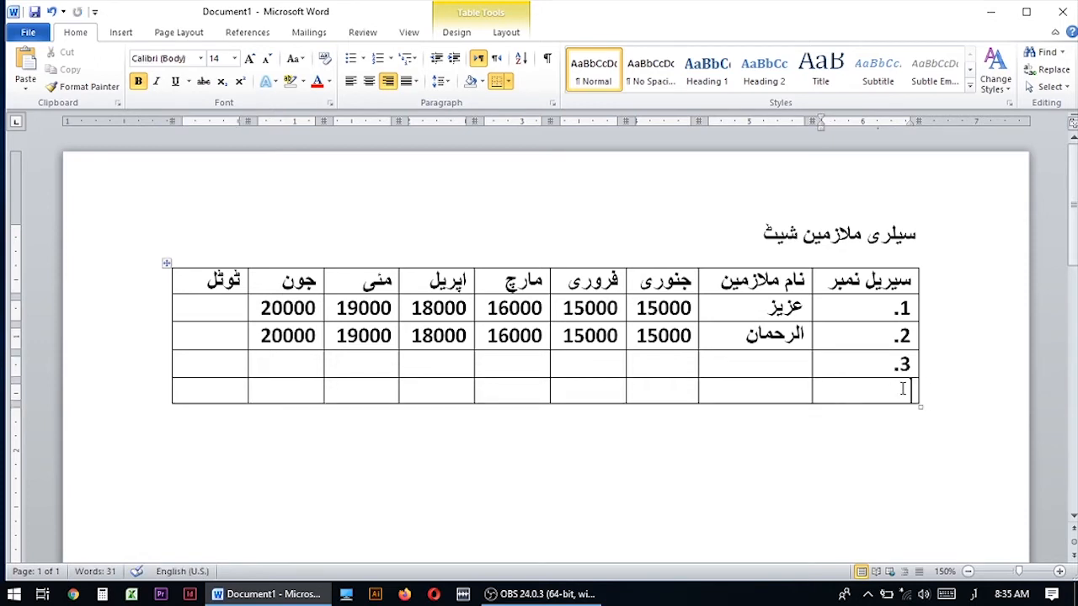
text(5.)
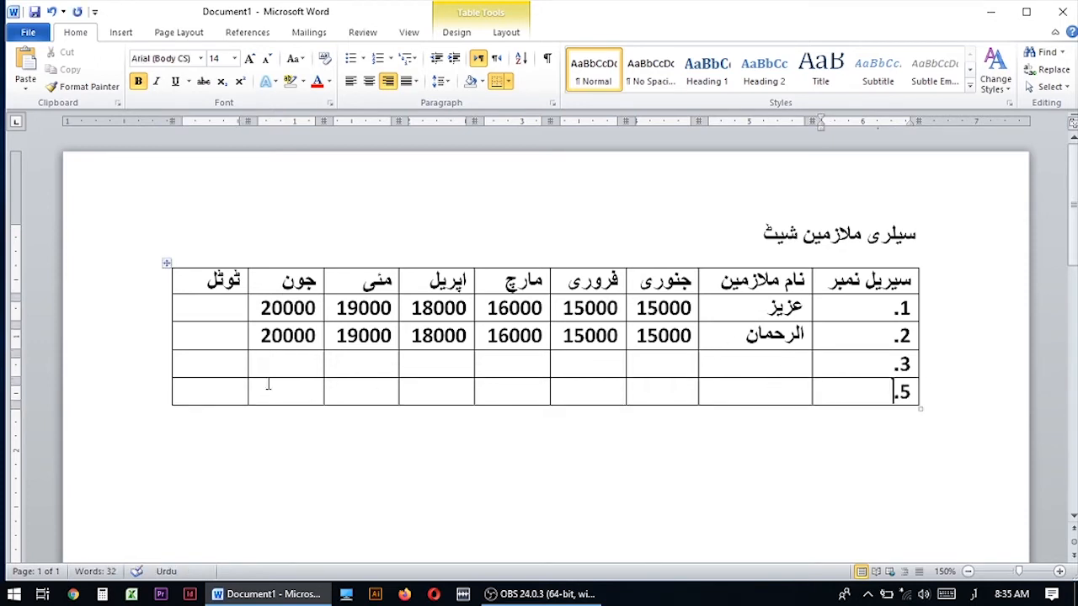
click(268, 364)
key(ctrl+v)
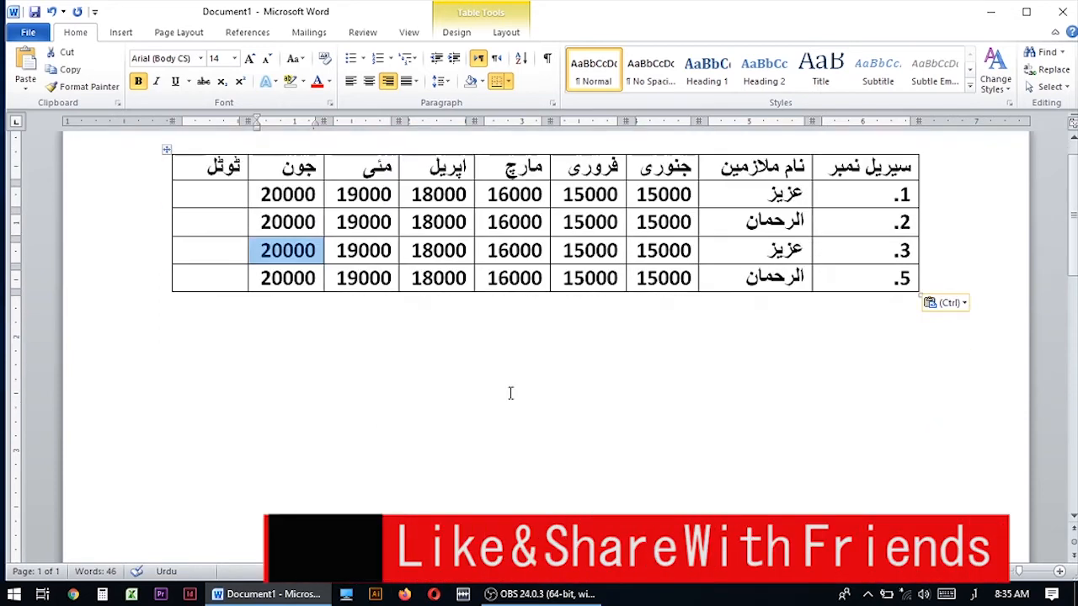
Add a row numbered 6. and paste a copy of the four existing rows' January to June salaries starting there.
scroll(400, 357, down, 3)
drag(260, 196, 664, 278)
key(ctrl+c)
click(951, 350)
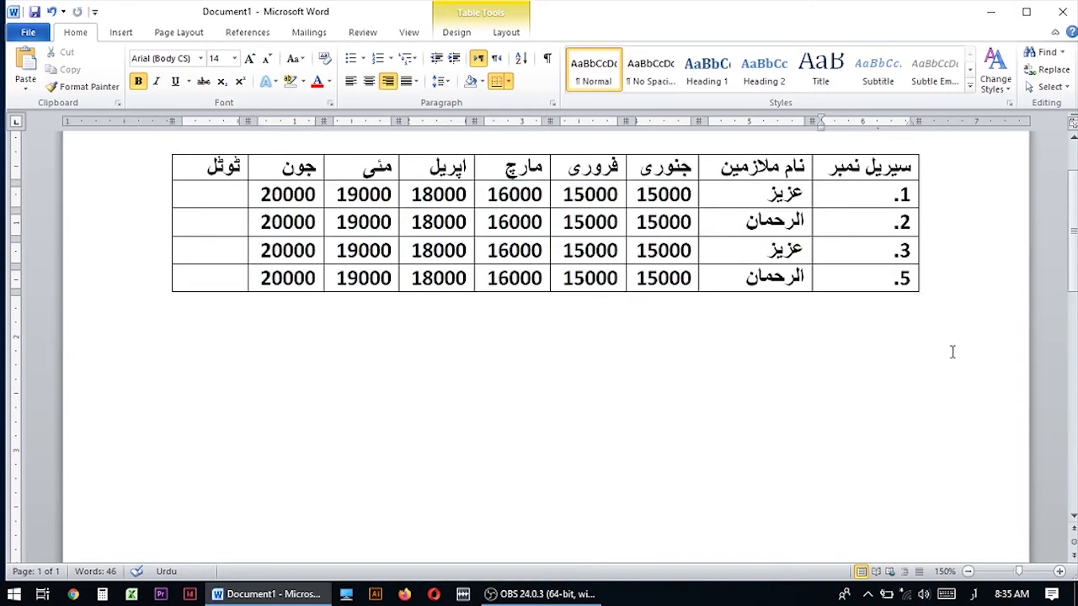
key(Return)
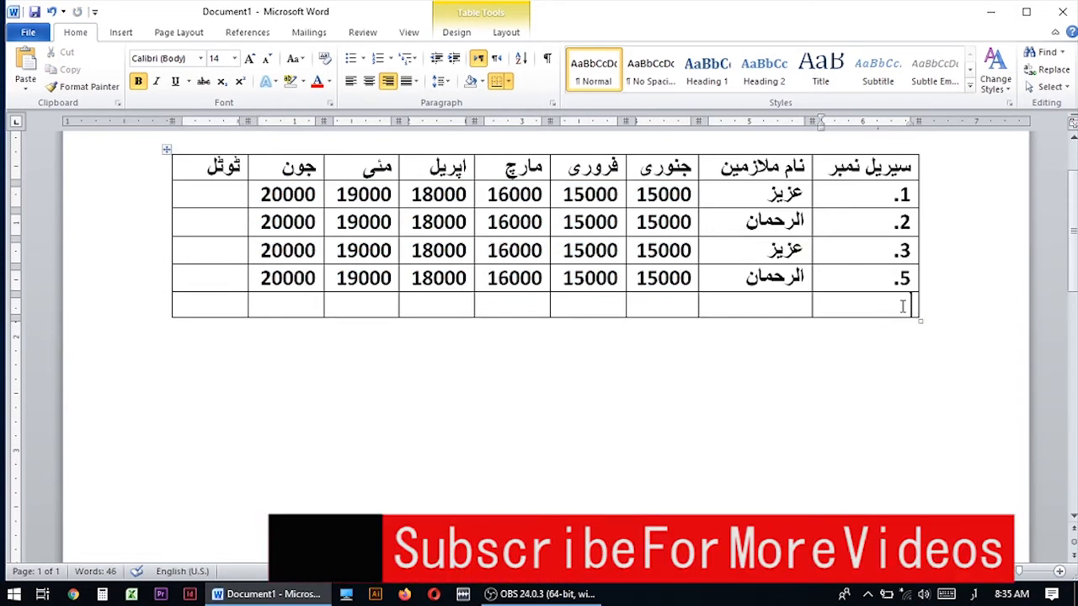
text(6.)
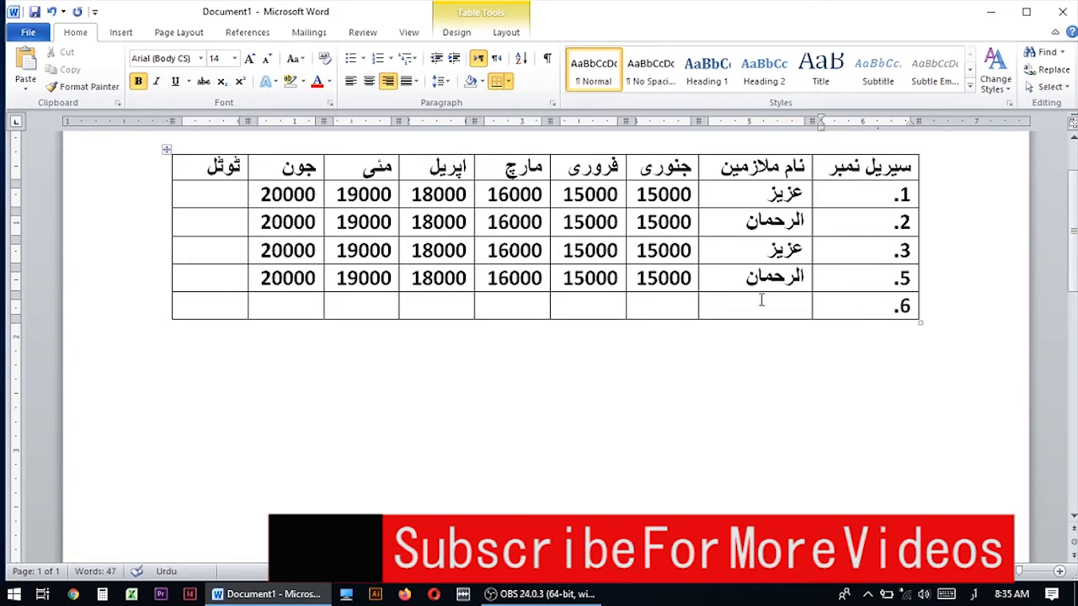
click(307, 306)
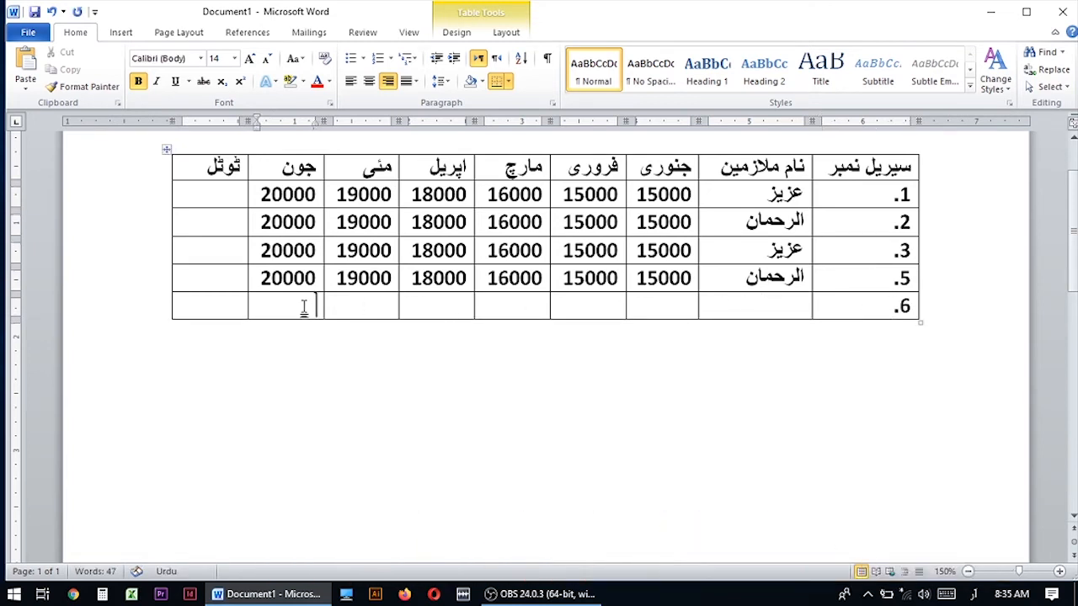
key(ctrl+v)
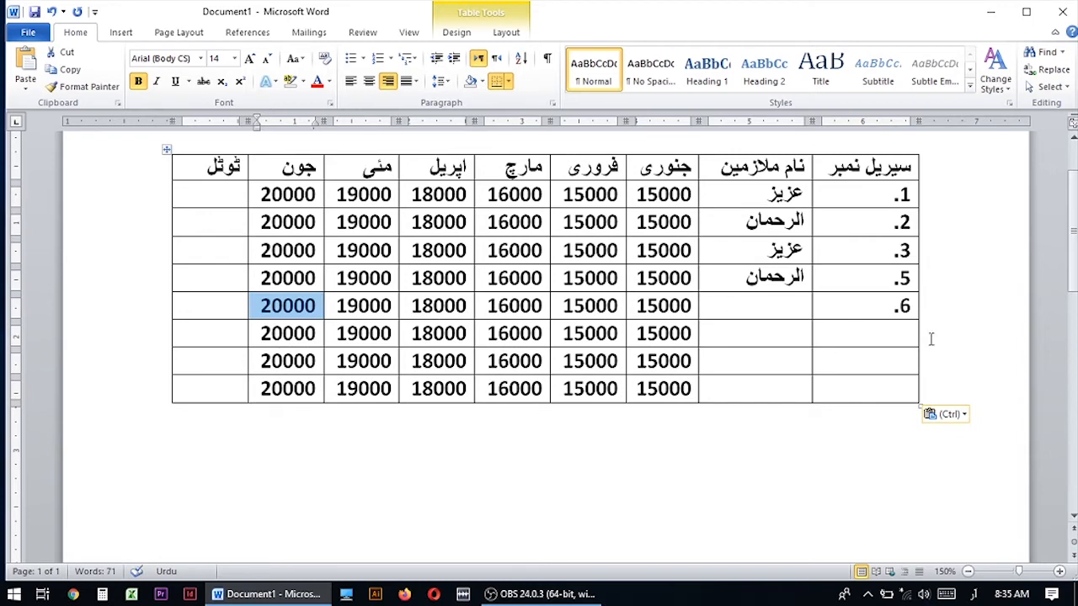
Number the three remaining rows 7., 8. and 9. in the serial number column.
click(908, 337)
text(7.)
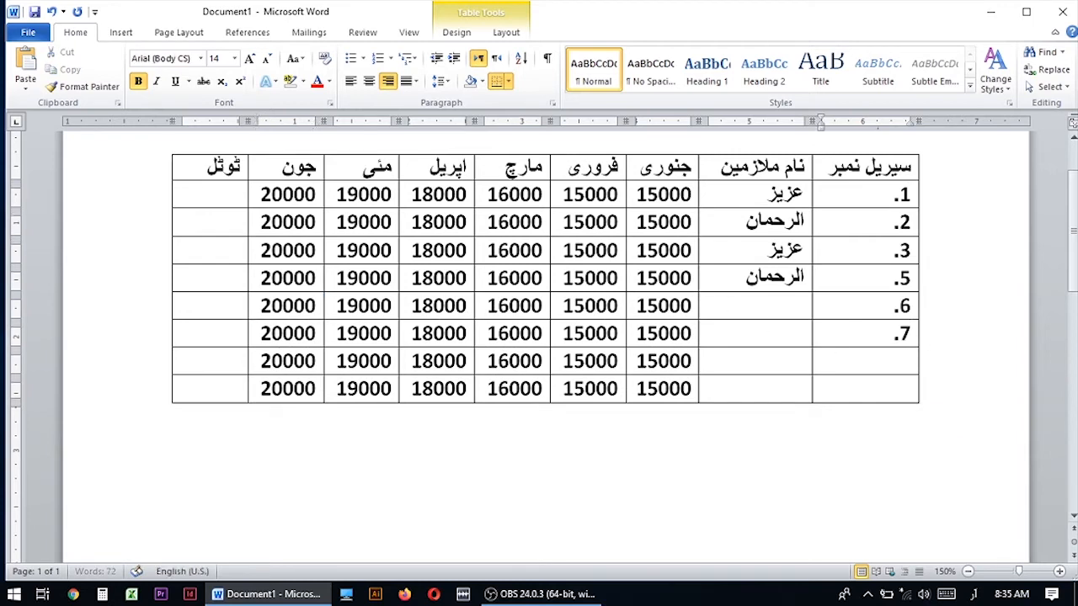
click(908, 363)
text(8.)
click(898, 395)
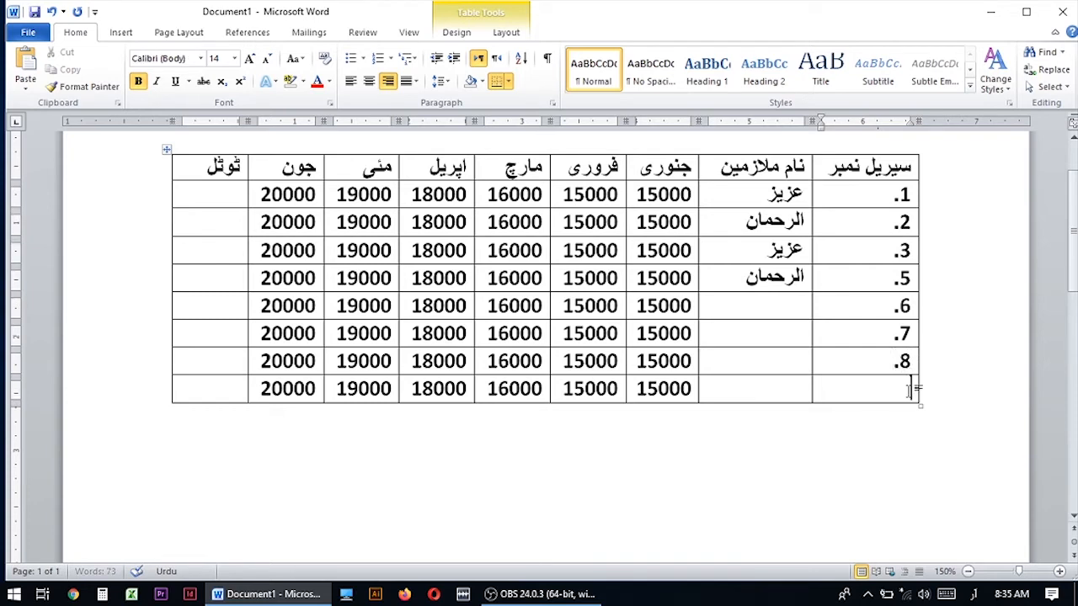
text(9.)
Copy the four employee names into the empty name cells of rows 6. to 9.
click(750, 303)
drag(797, 195, 769, 268)
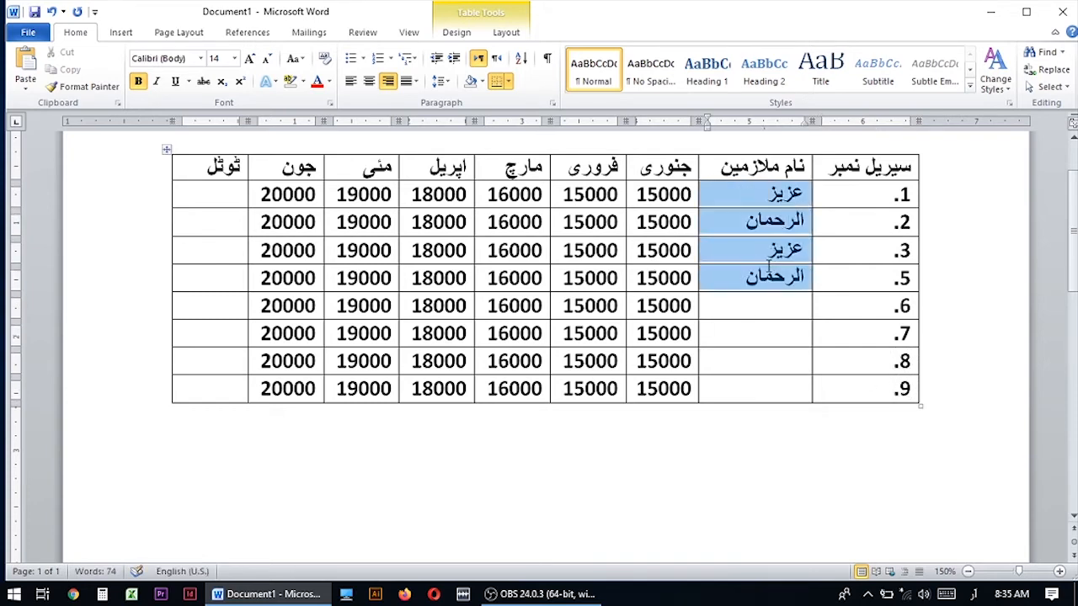
click(754, 309)
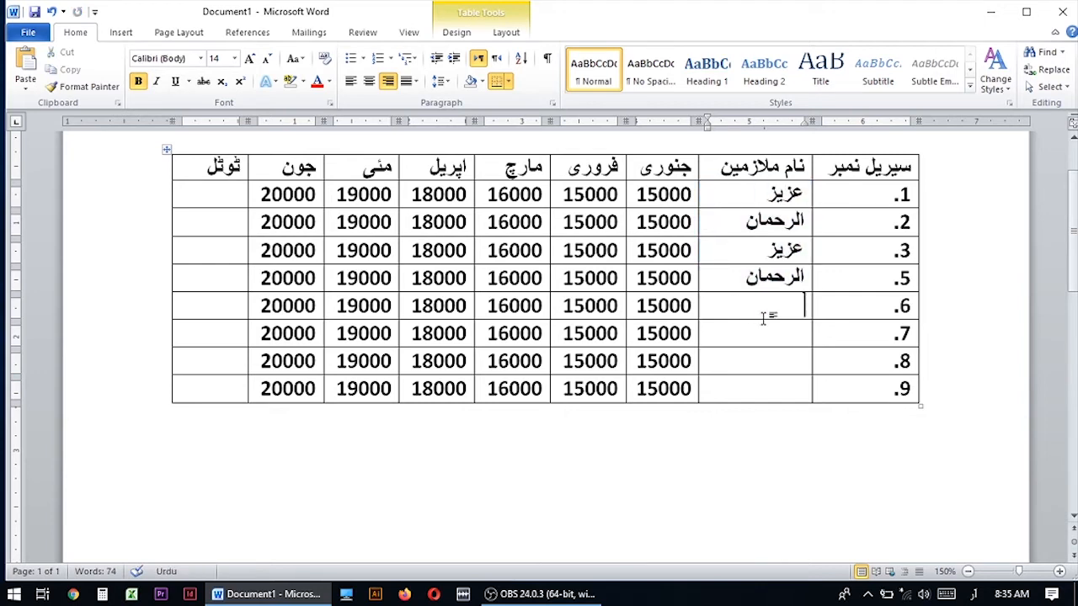
key(ctrl+v)
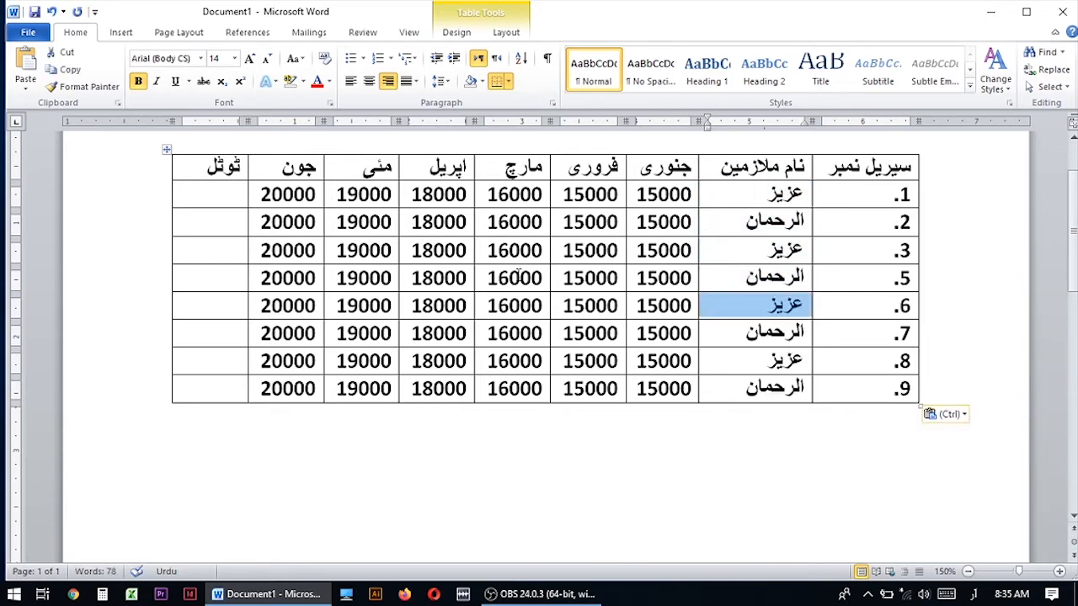
Save the document with the file name سیلری ملازمین شیٹ ورڈ.
click(234, 196)
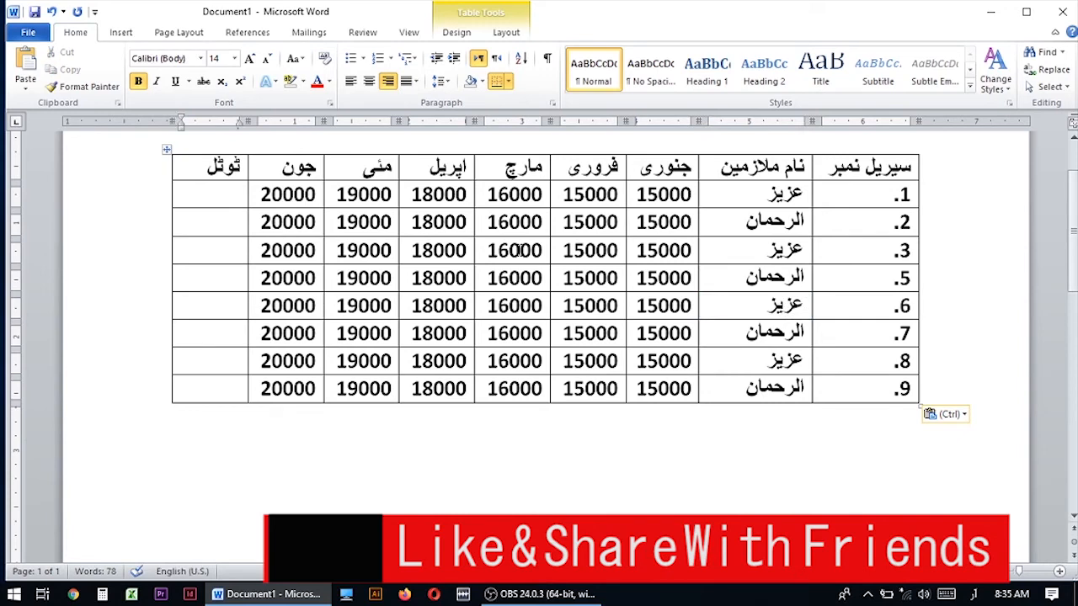
scroll(655, 341, up, 2)
click(368, 282)
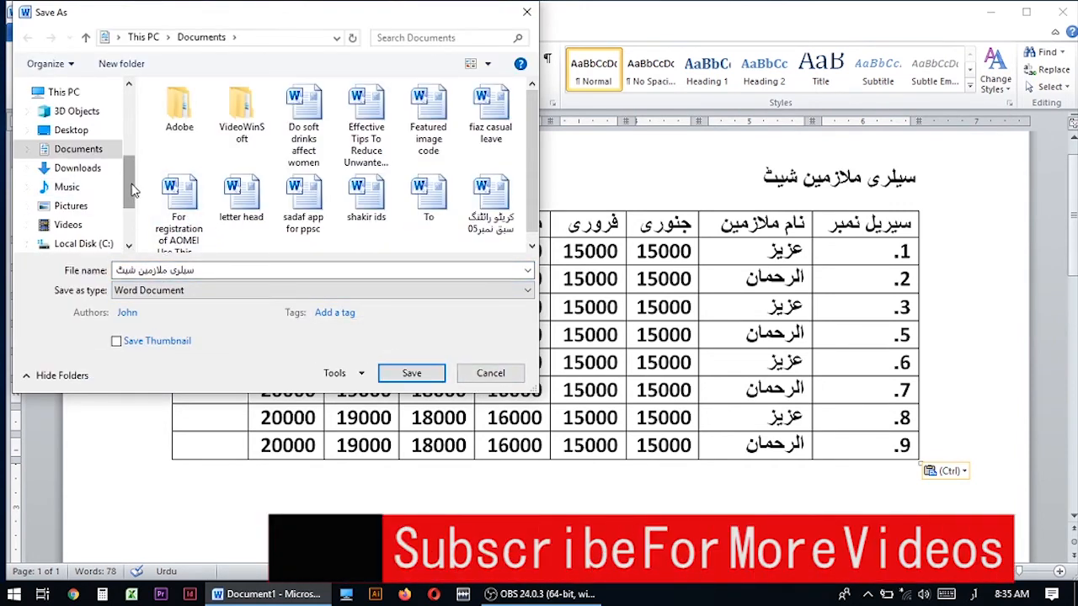
click(115, 270)
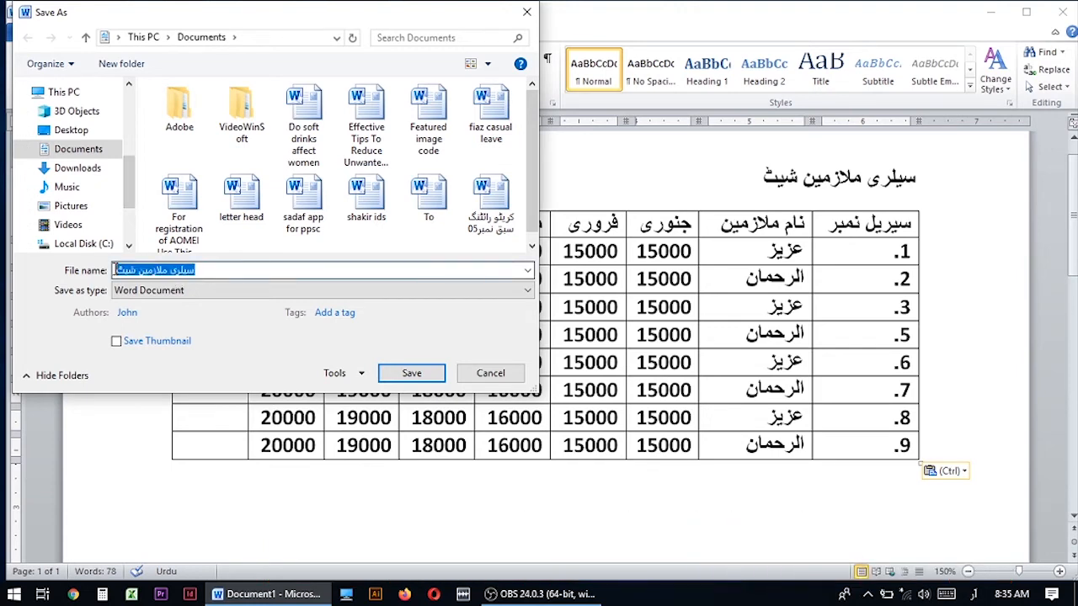
click(131, 271)
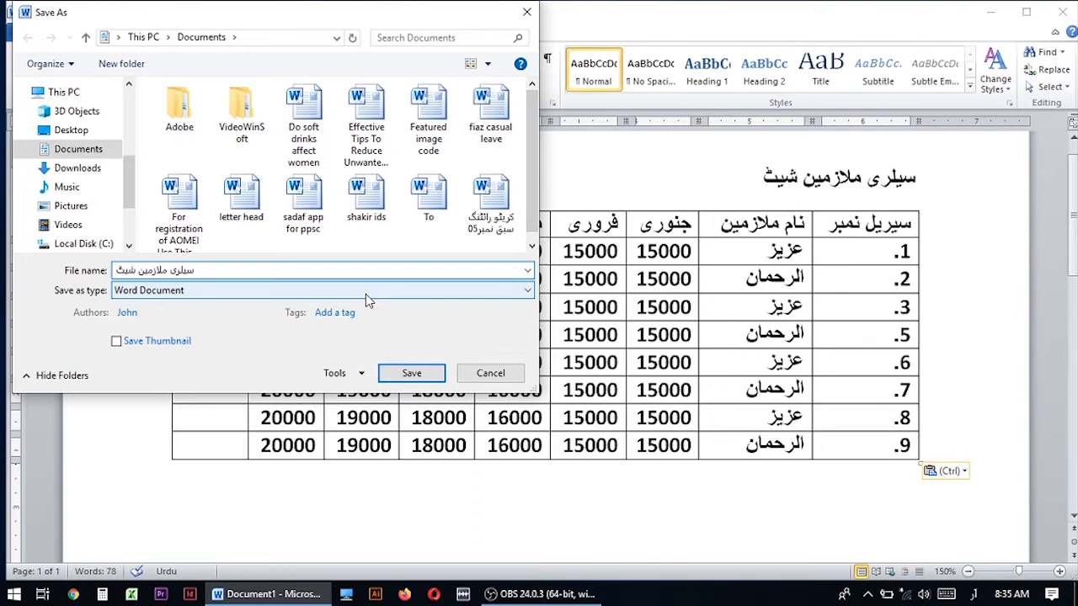
text(و)
key(BackSpace)
text(ورڈ)
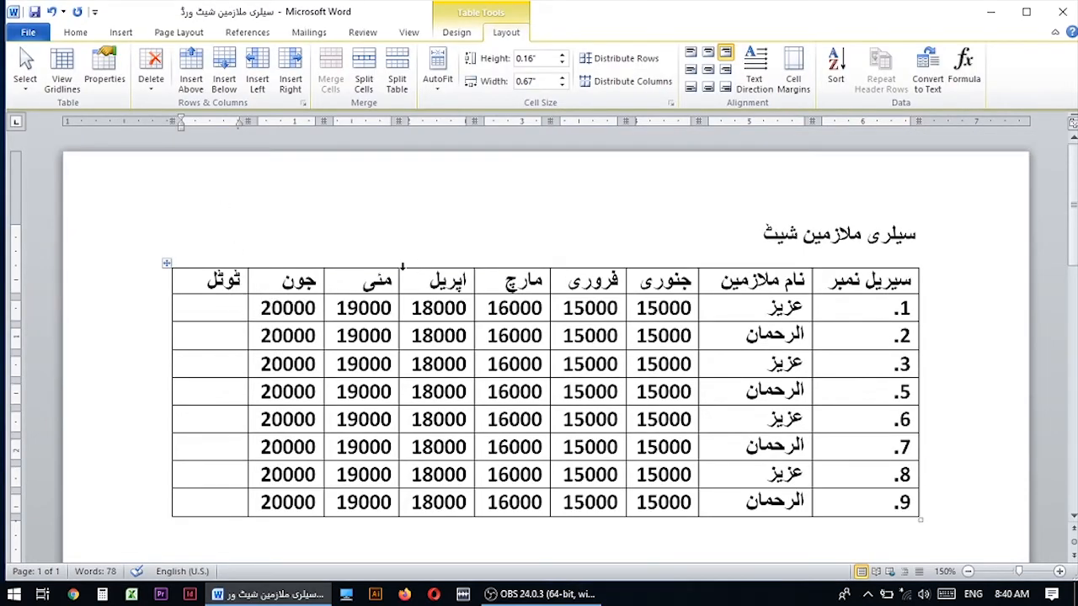
click(75, 32)
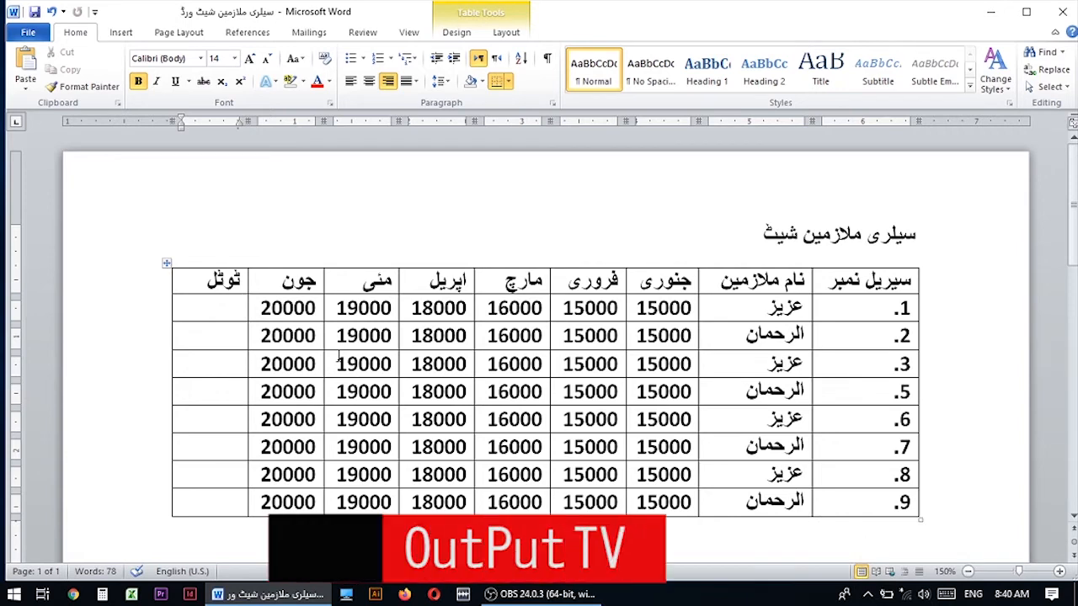
scroll(524, 312, down, 3)
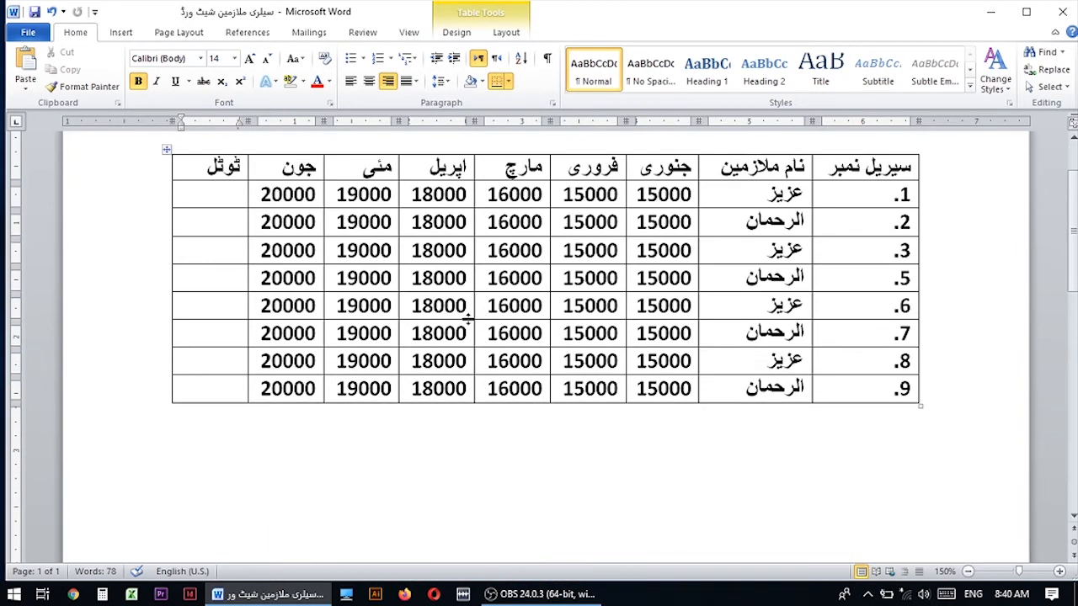
Insert the formula =SUM(right) in the total cell of row 1 to add up the monthly salaries.
scroll(288, 339, up, 3)
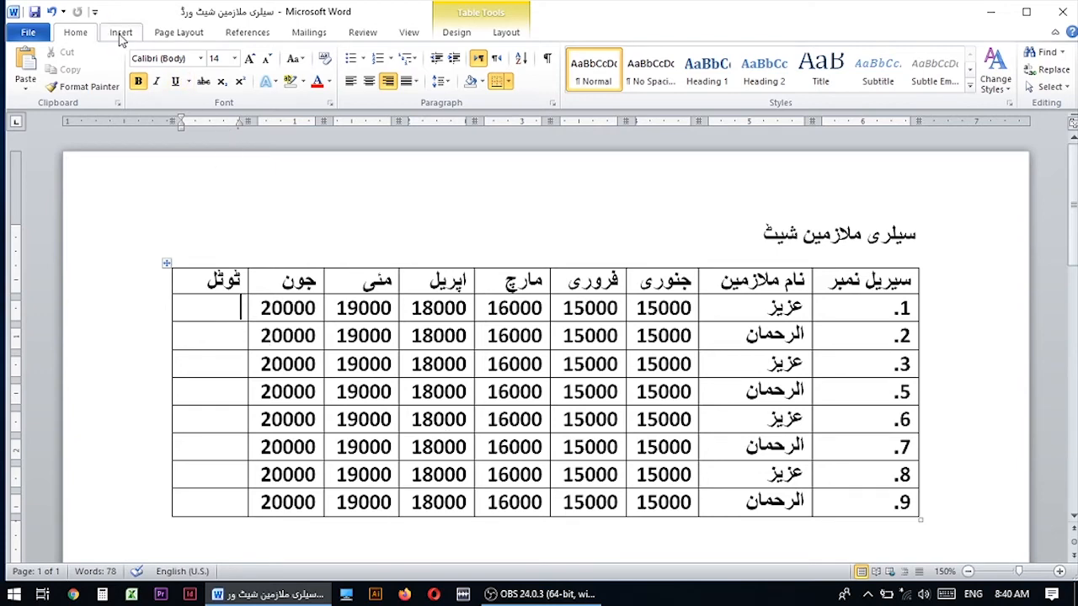
click(504, 35)
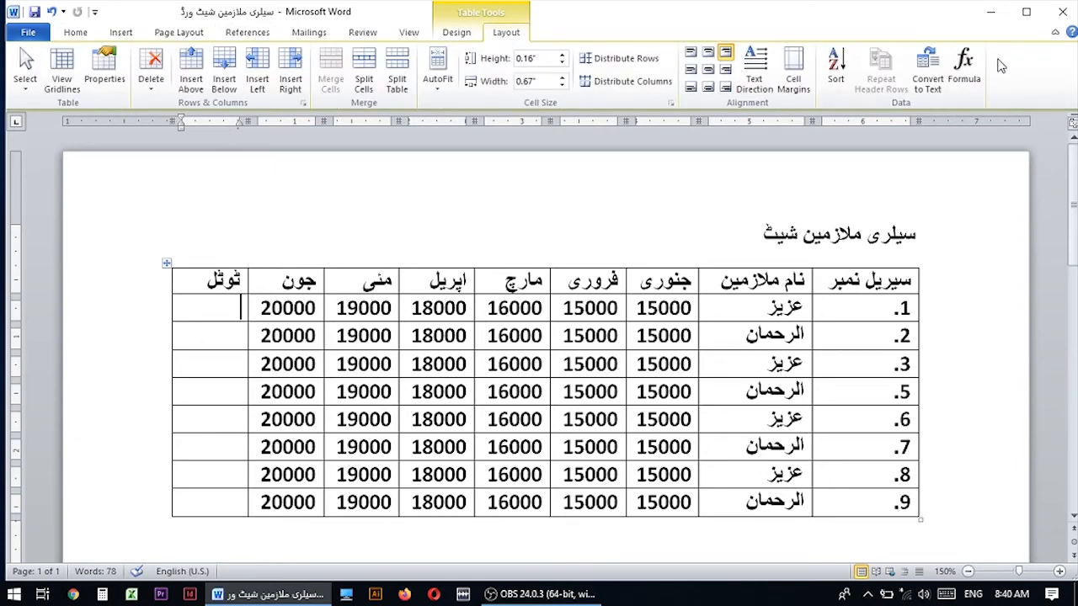
click(963, 76)
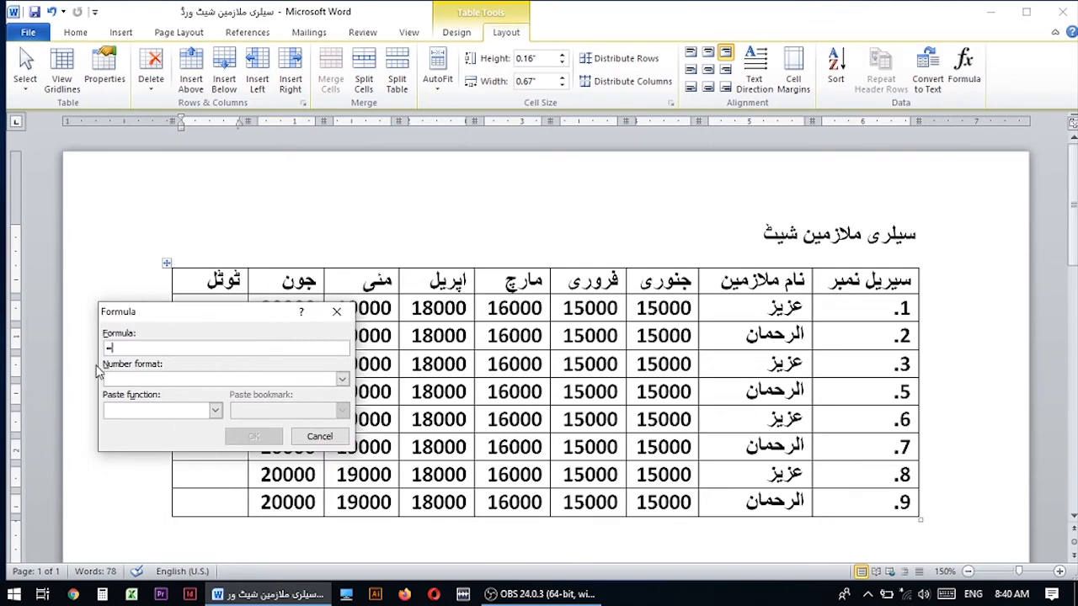
click(216, 410)
scroll(142, 497, down, 7)
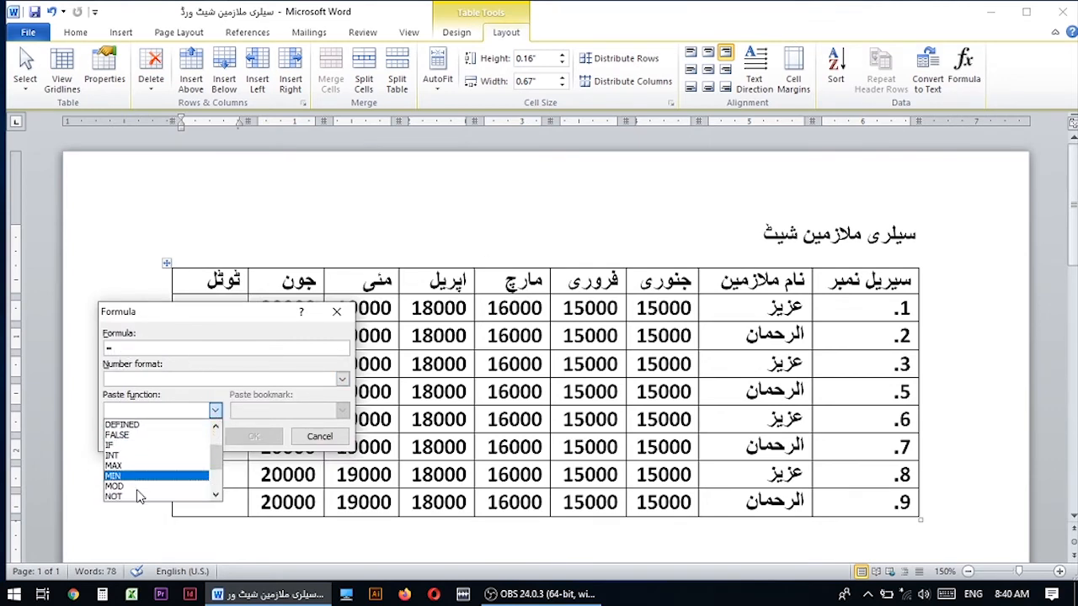
scroll(139, 489, down, 1)
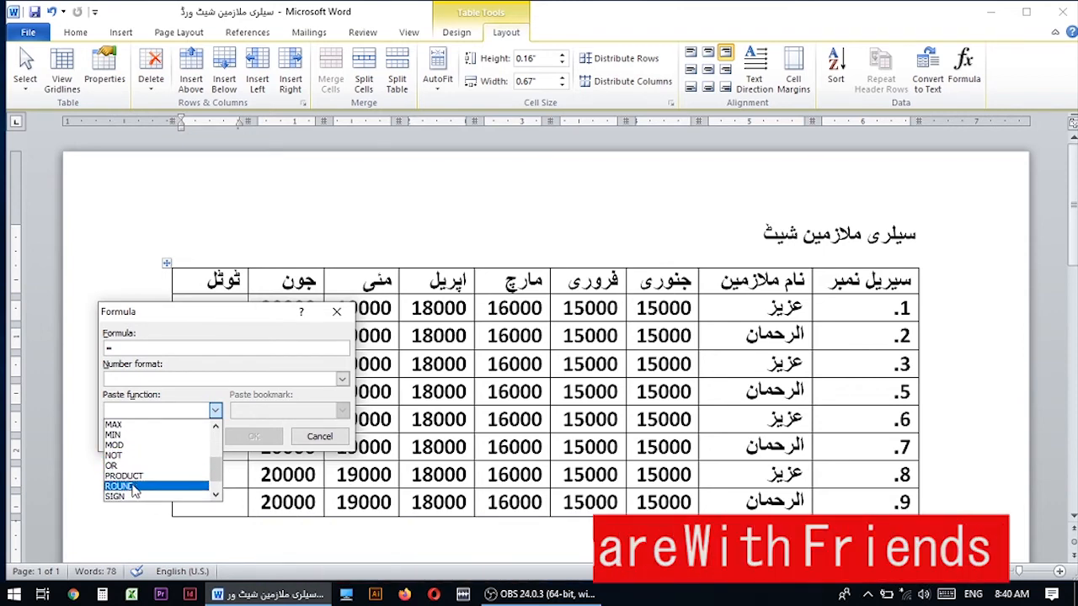
scroll(137, 487, down, 2)
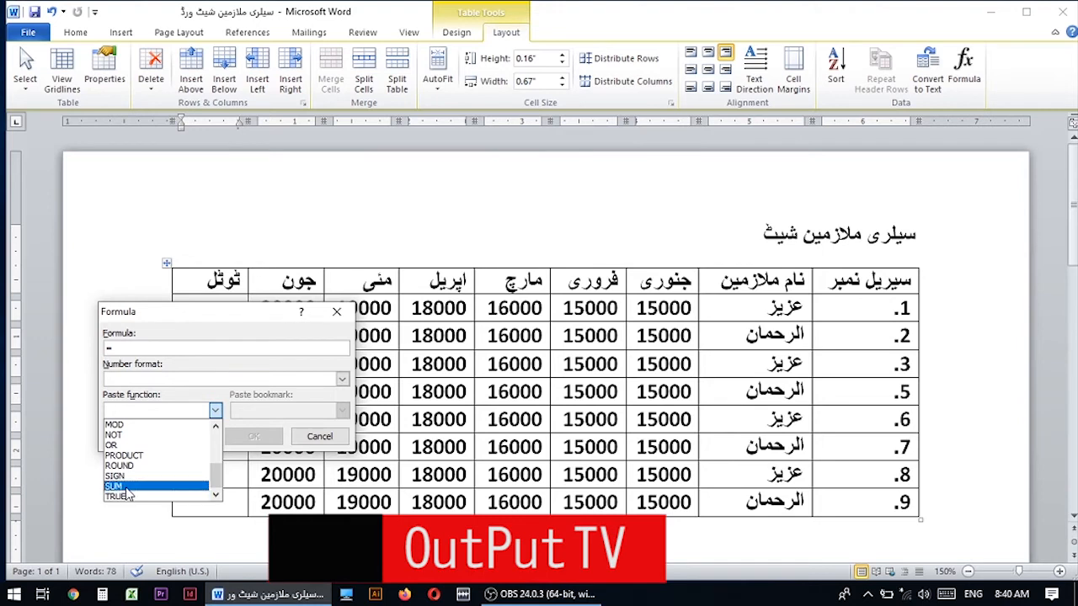
click(139, 486)
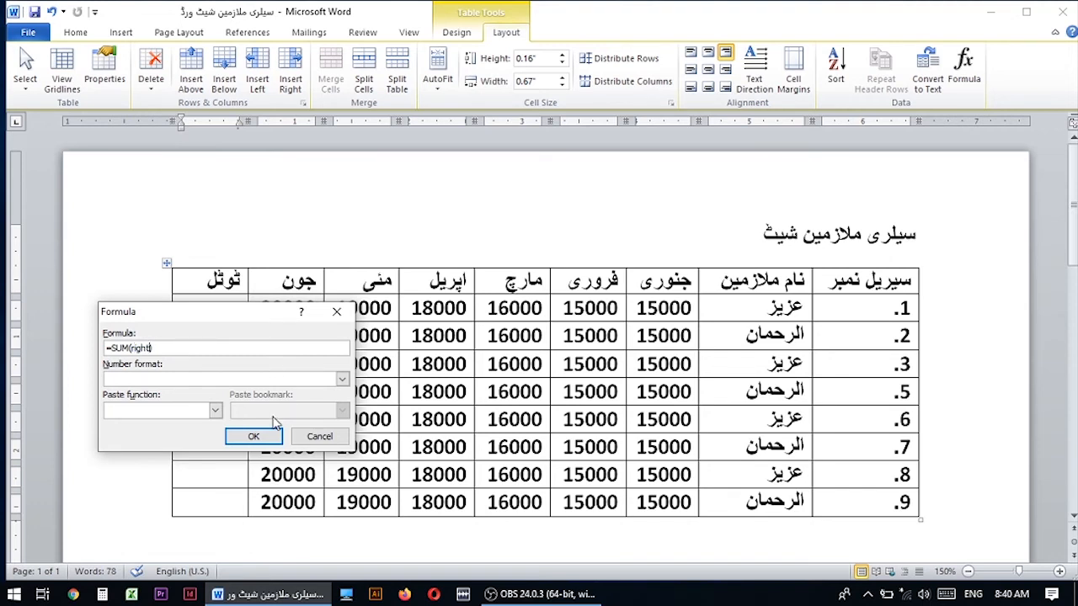
click(253, 436)
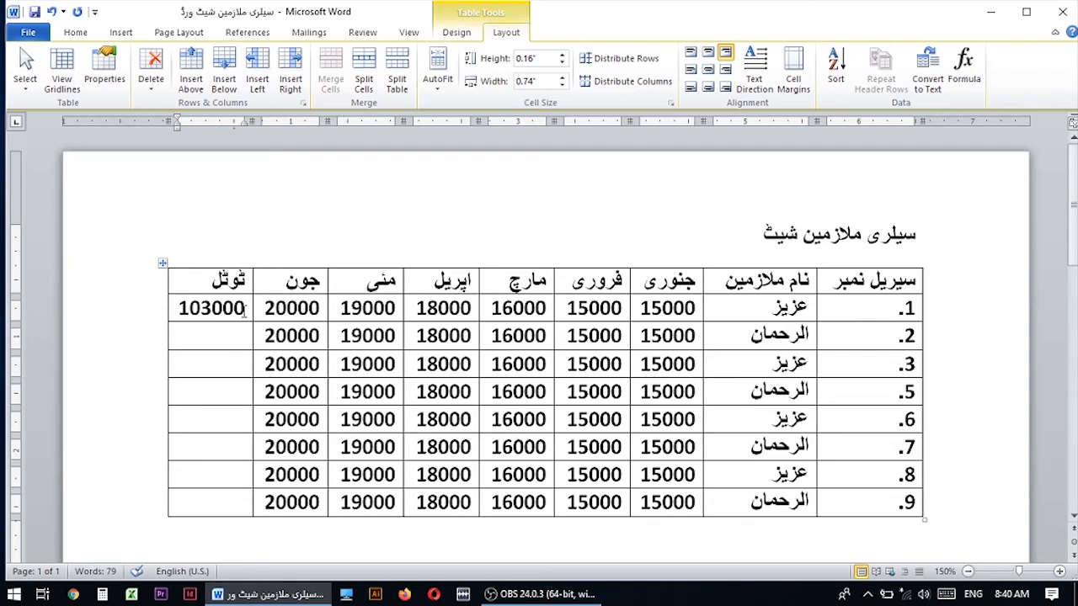
Insert the formula =SUM(right) in the total cell of row 2.
click(239, 334)
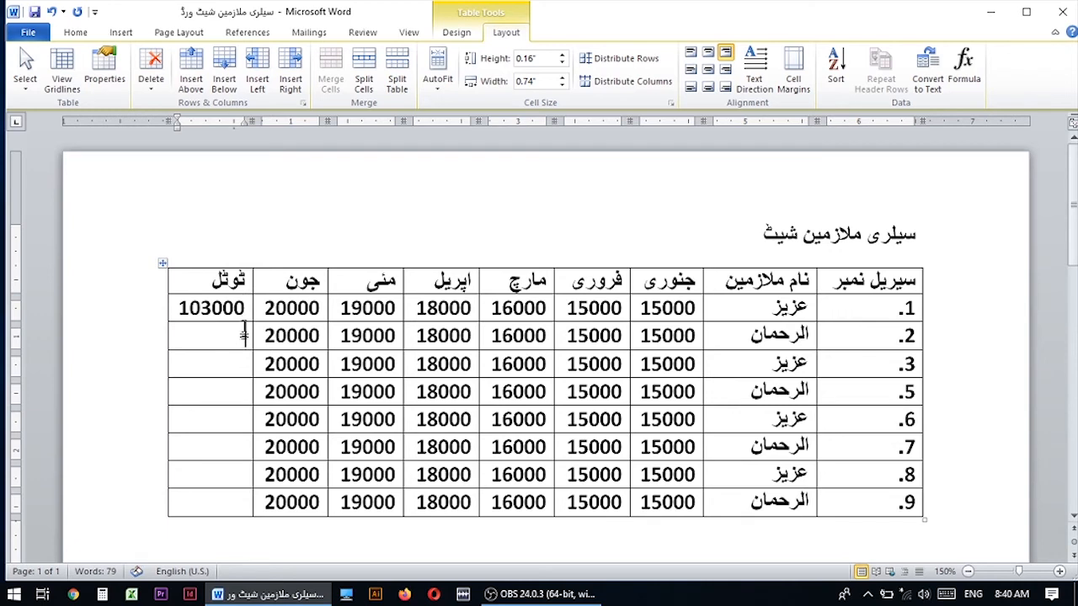
click(964, 71)
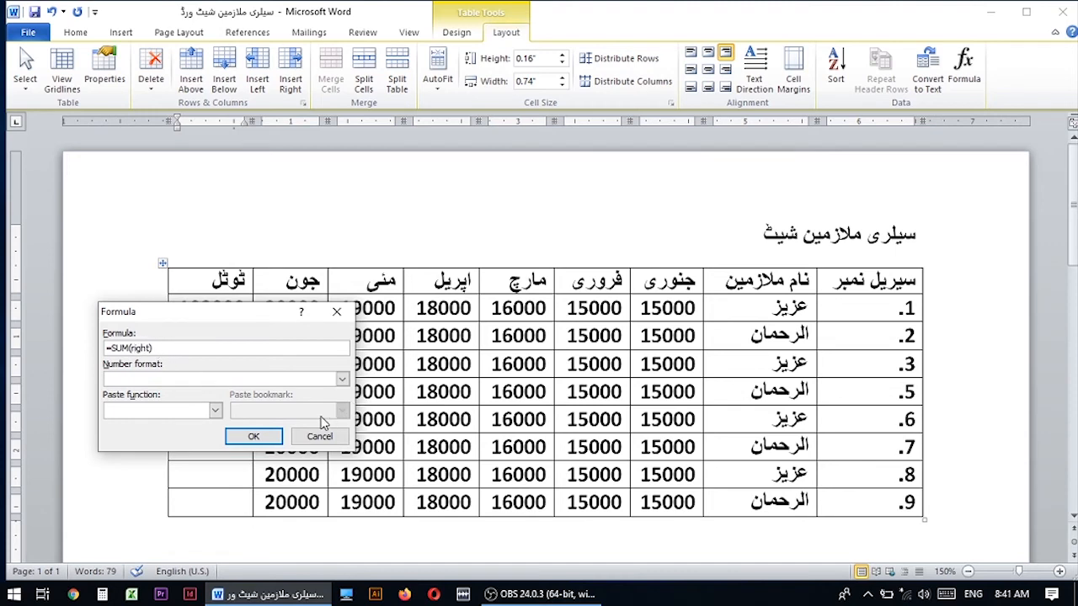
click(252, 436)
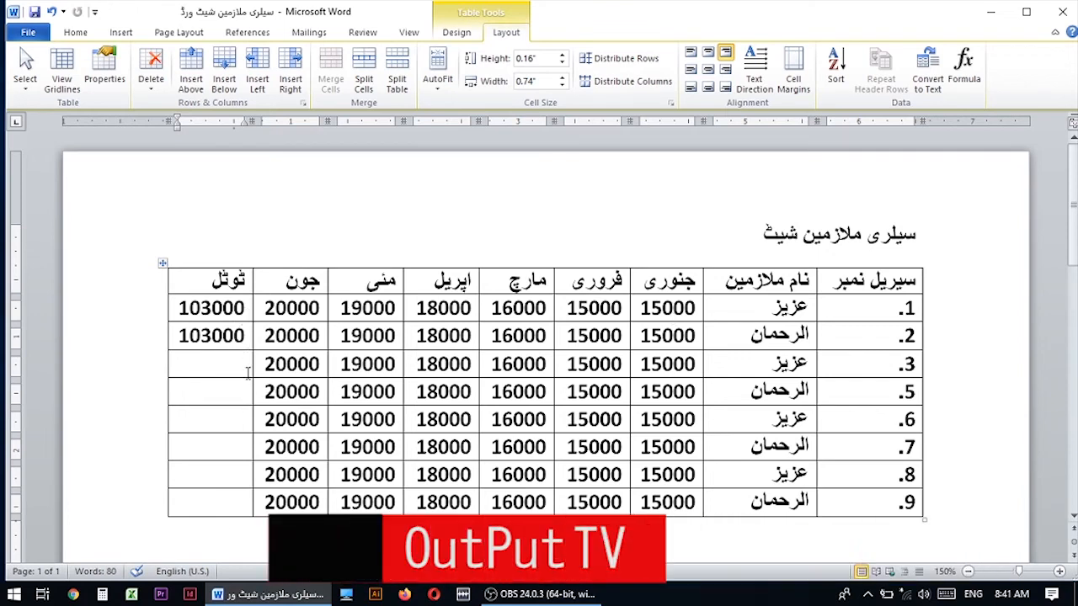
Copy row 2's total into the empty total cells of all the remaining rows, 3 and 5 to 9.
drag(246, 335, 160, 338)
key(ctrl+c)
click(211, 366)
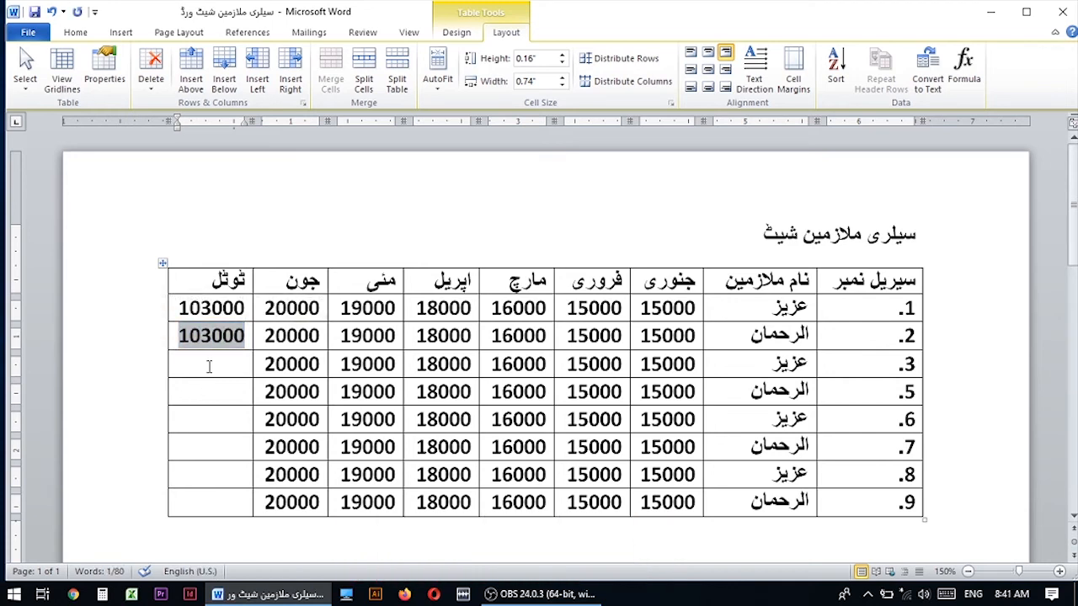
key(ctrl+v)
click(212, 418)
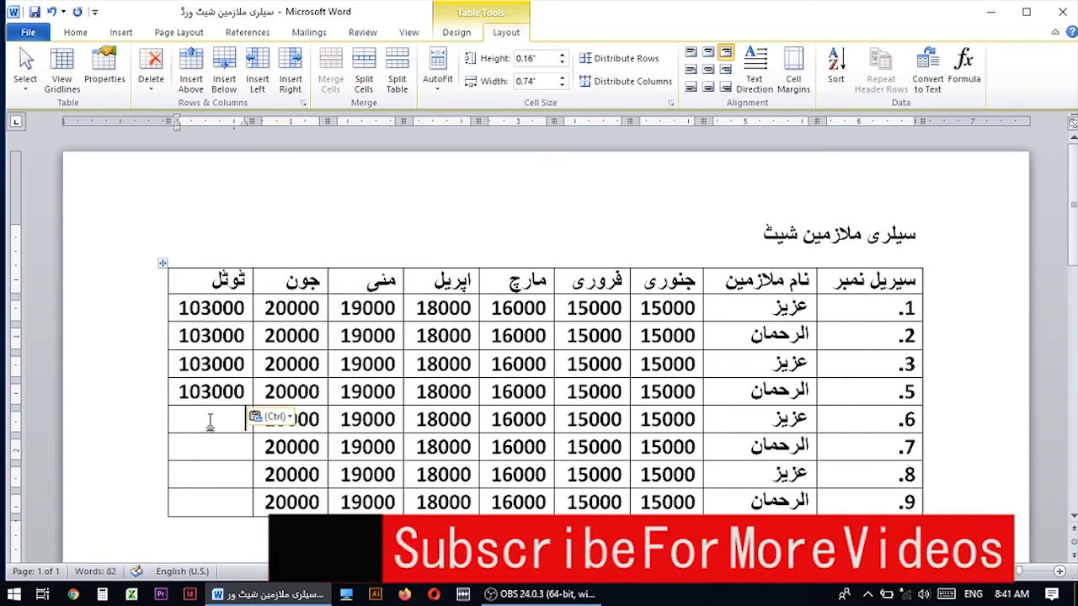
key(ctrl+v)
click(212, 446)
key(ctrl+v)
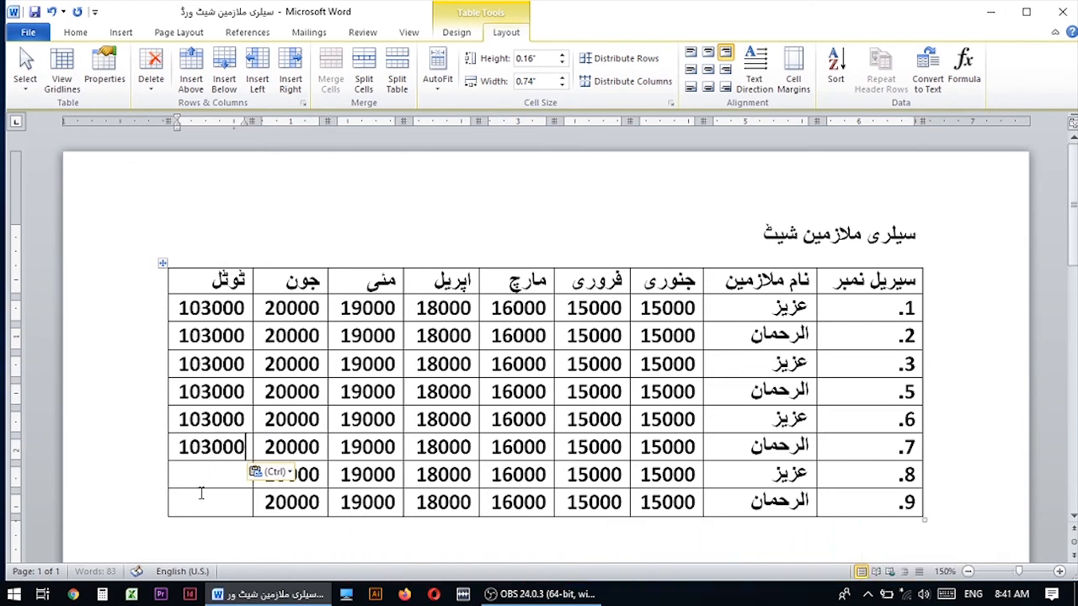
click(201, 475)
key(ctrl+v)
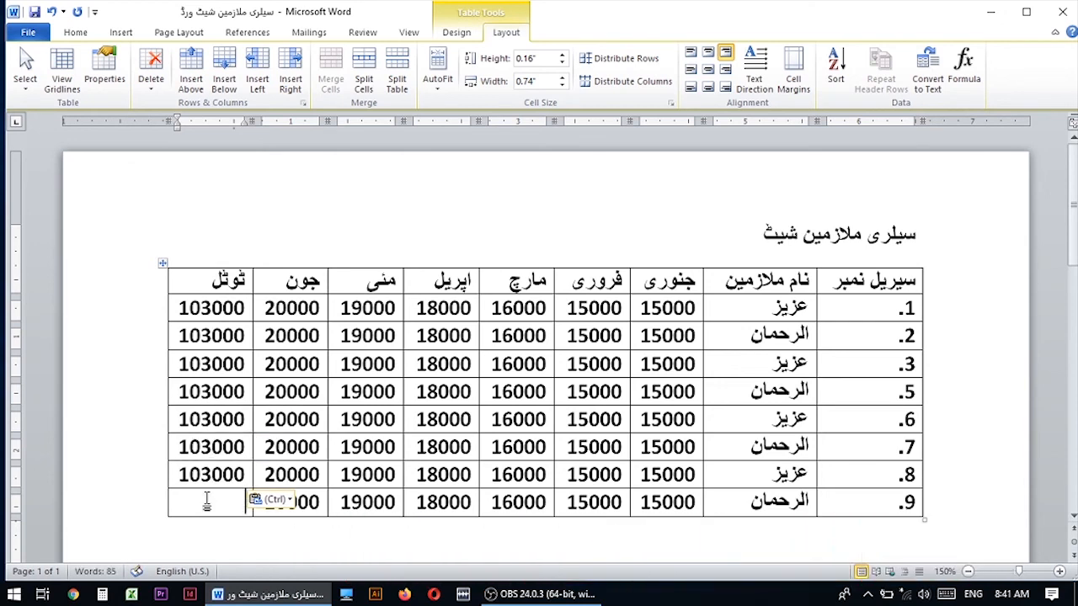
key(ctrl+v)
click(372, 419)
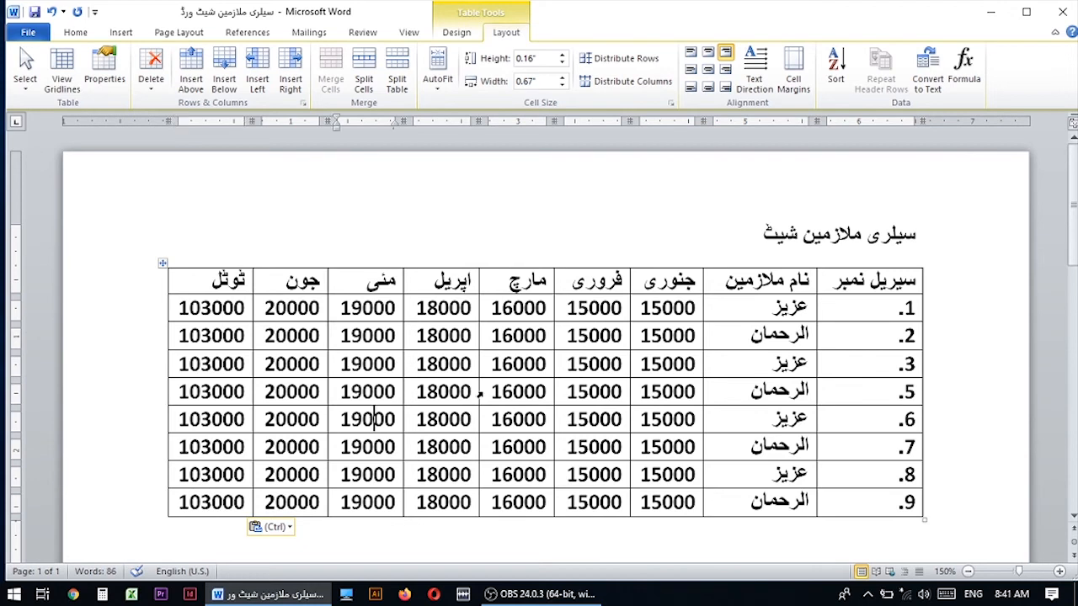
Centre the title سیلری ملازمین شیٹ above the table.
scroll(568, 421, down, 4)
scroll(607, 434, up, 3)
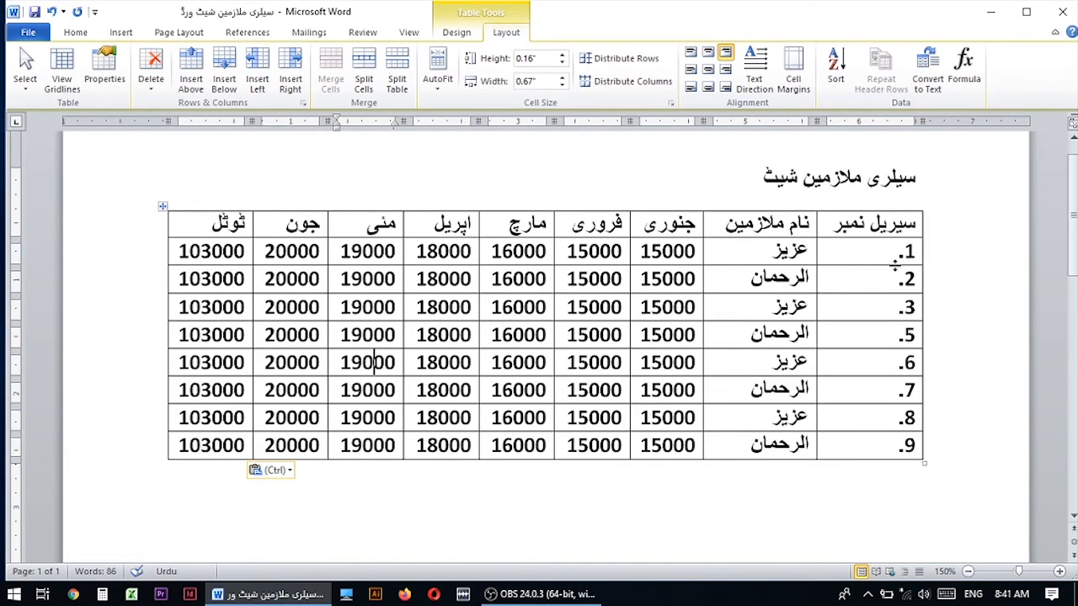
click(935, 178)
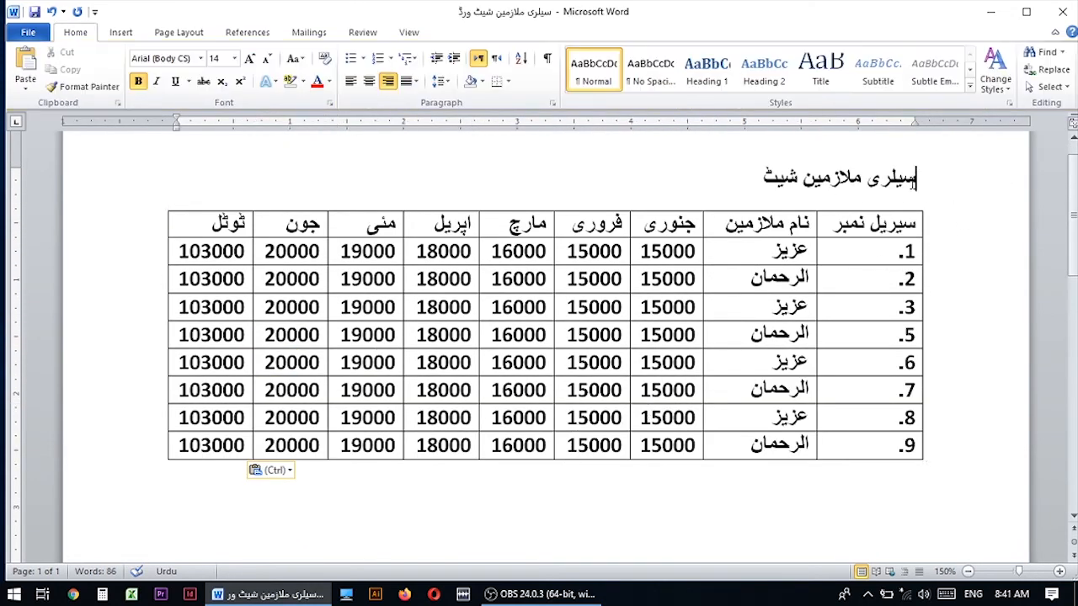
click(369, 81)
Underline the title above the table and set its font size to 20.
drag(472, 175, 624, 177)
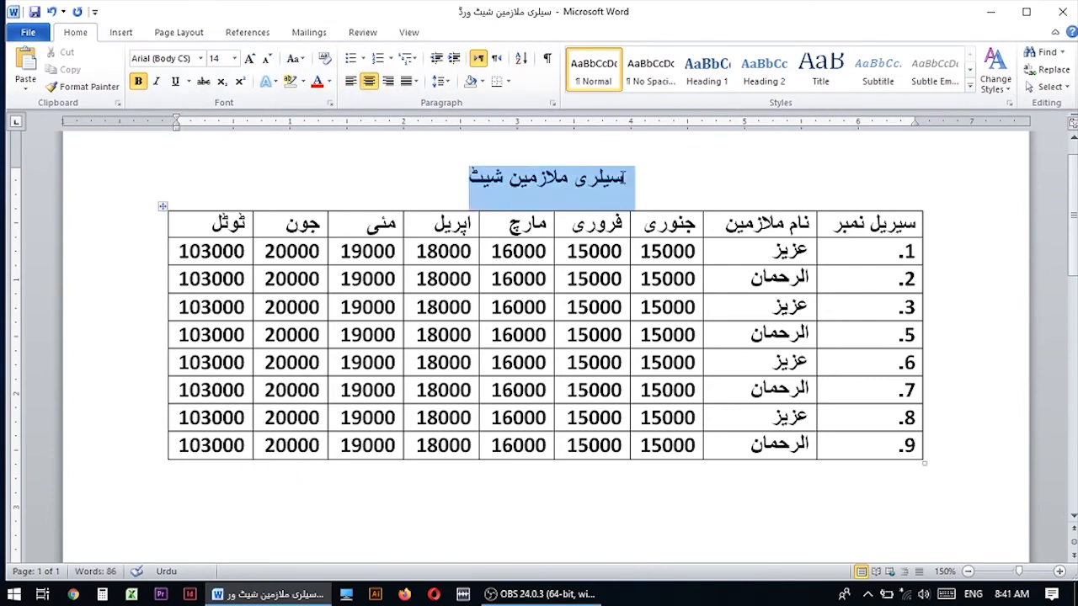
click(175, 81)
click(234, 58)
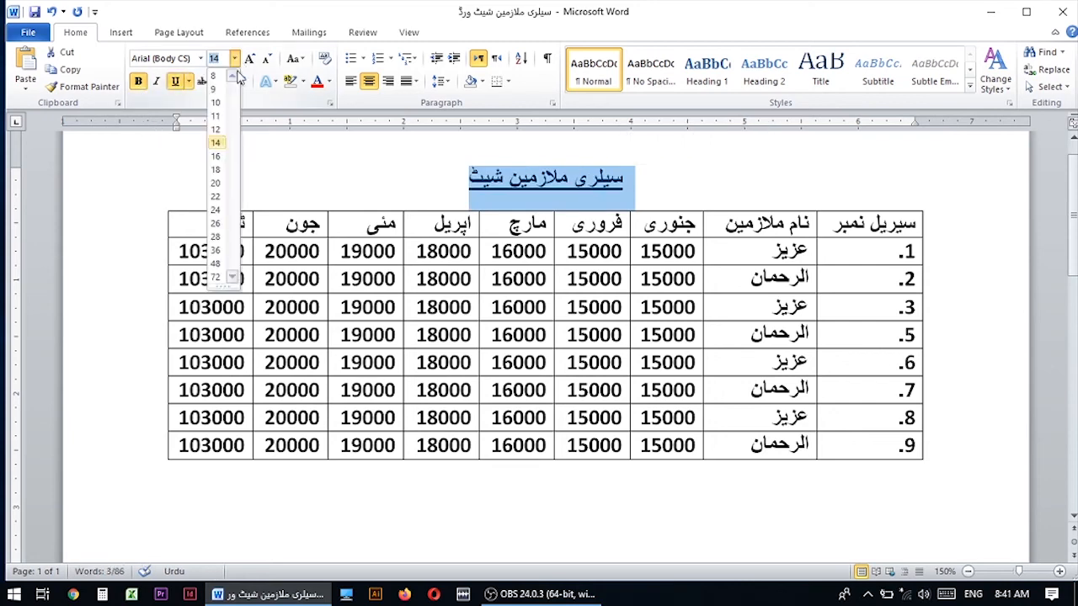
click(216, 182)
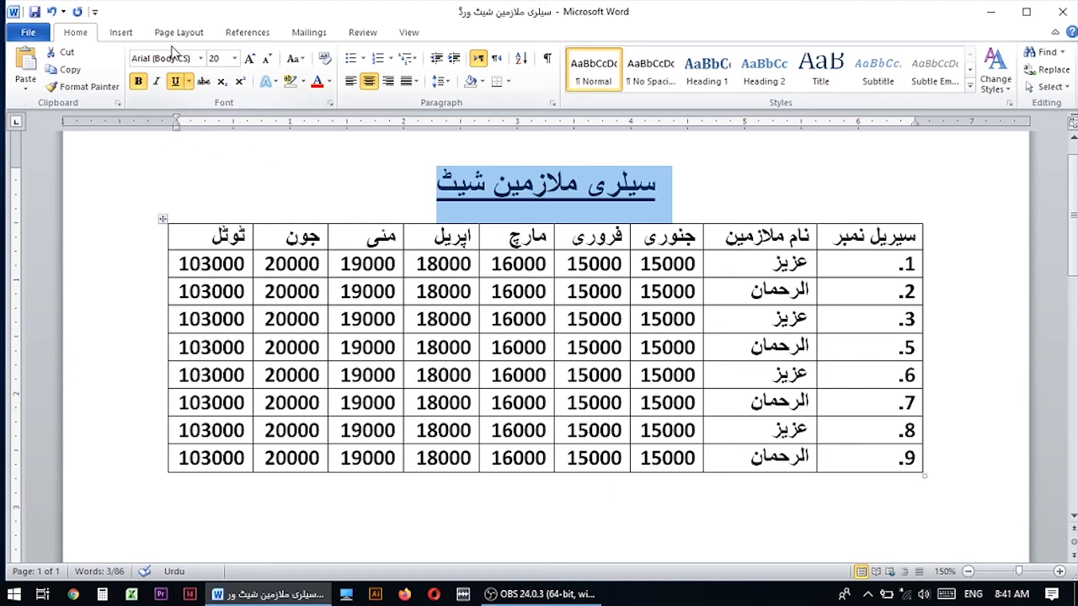
Open the font name of the selected title for editing.
click(180, 57)
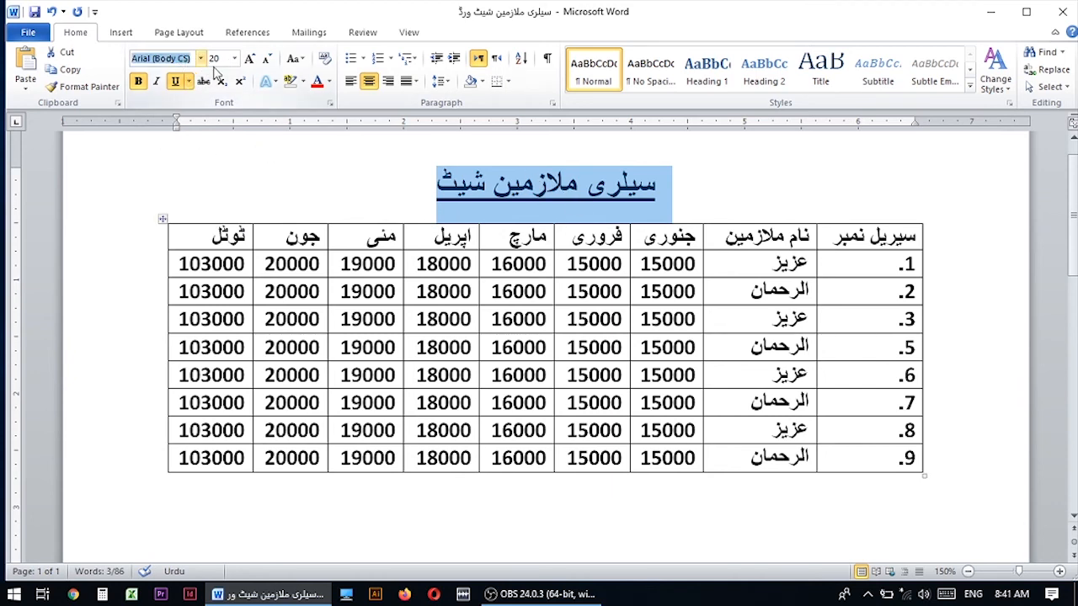